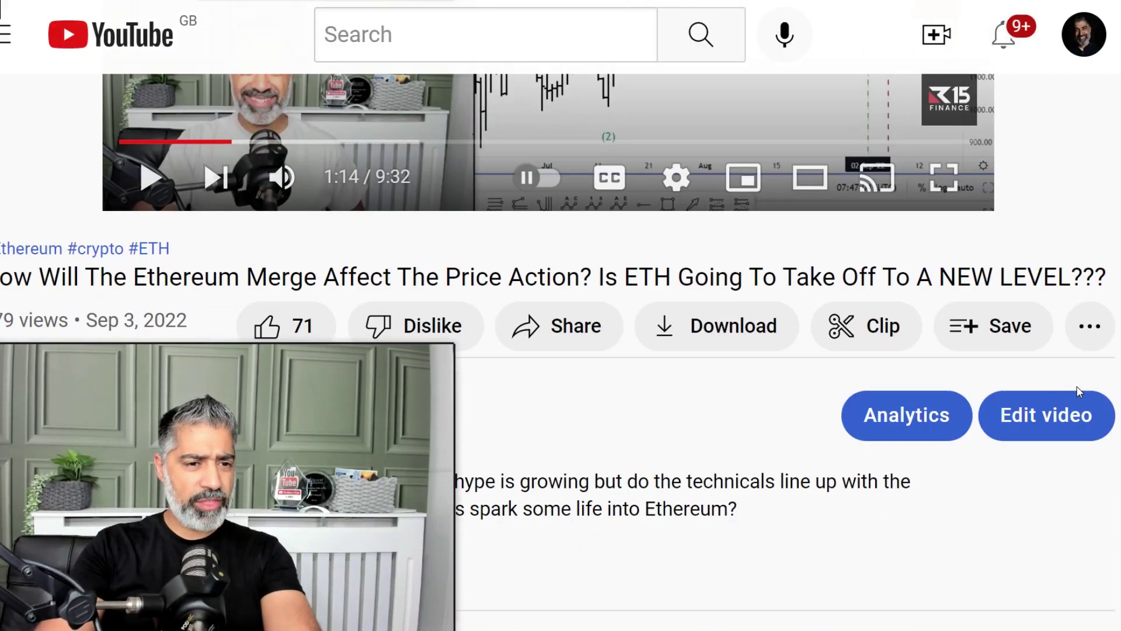
- Mark the forecast rise to B and fall to C freehand on the video's Ethereum chart, and clear the drawings
scroll(1077, 388, "up", 7)
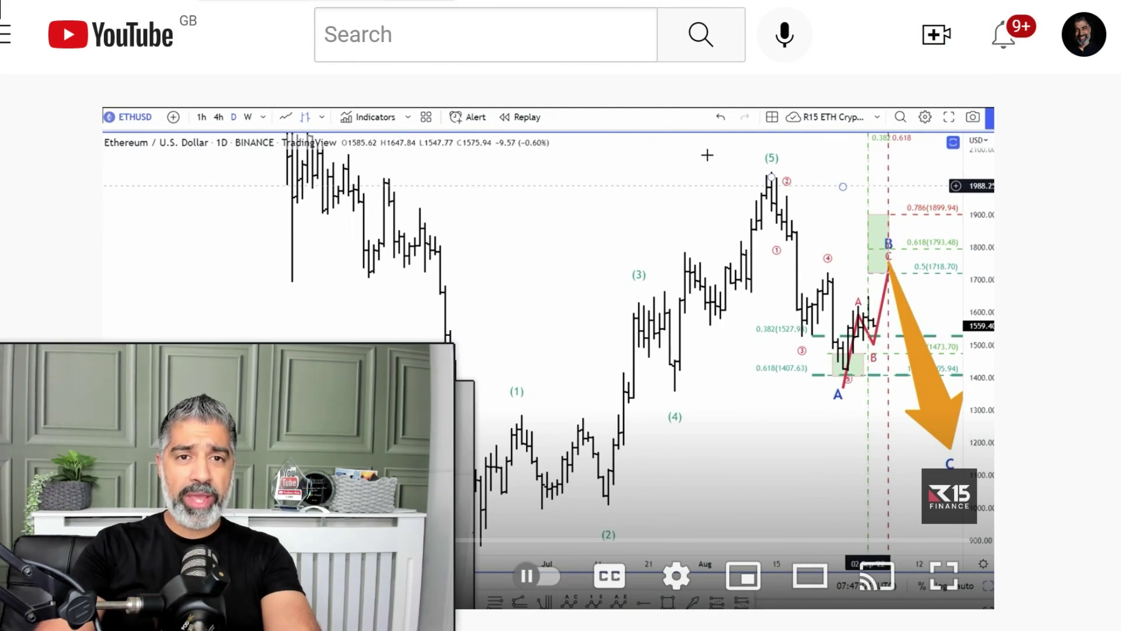
left_click(419, 23)
left_click(413, 17)
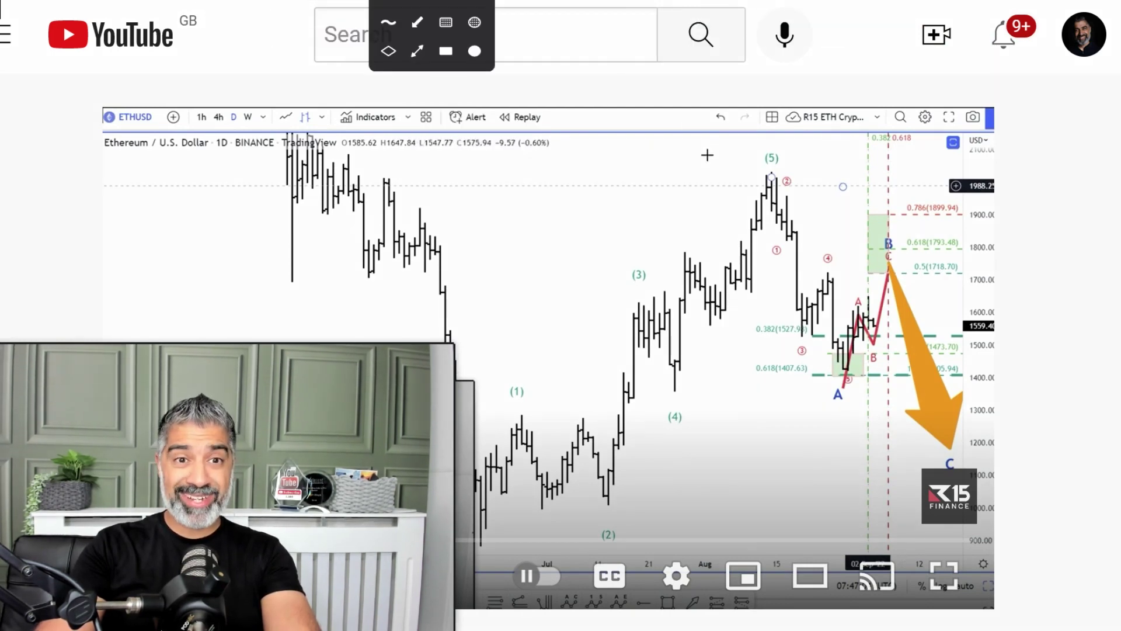
left_click(388, 22)
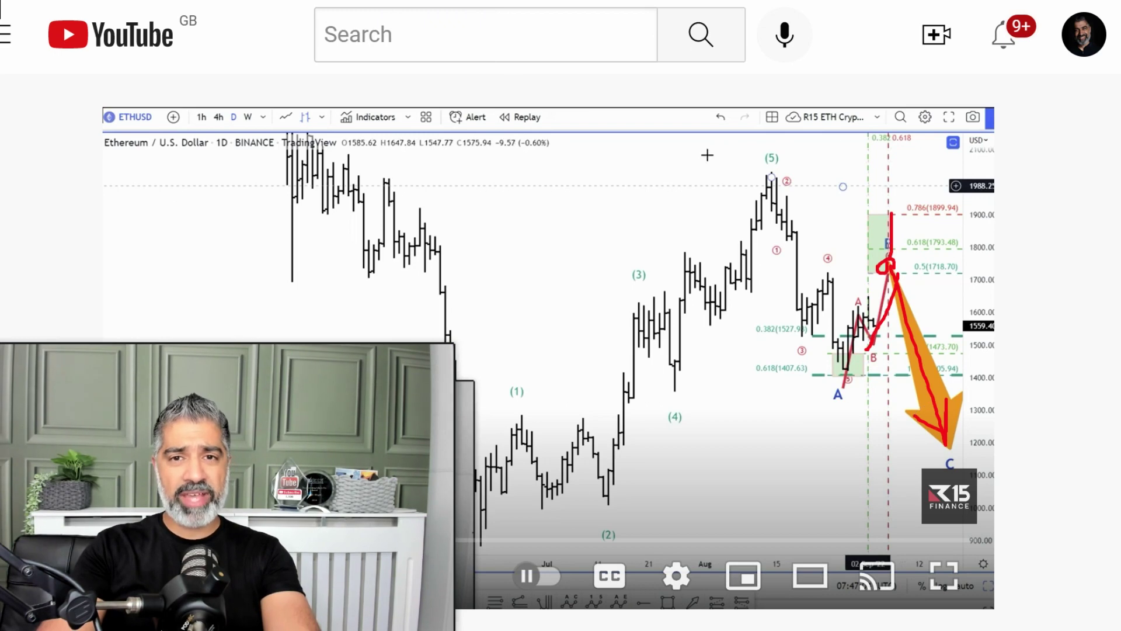
left_click(713, 1)
left_click(776, 11)
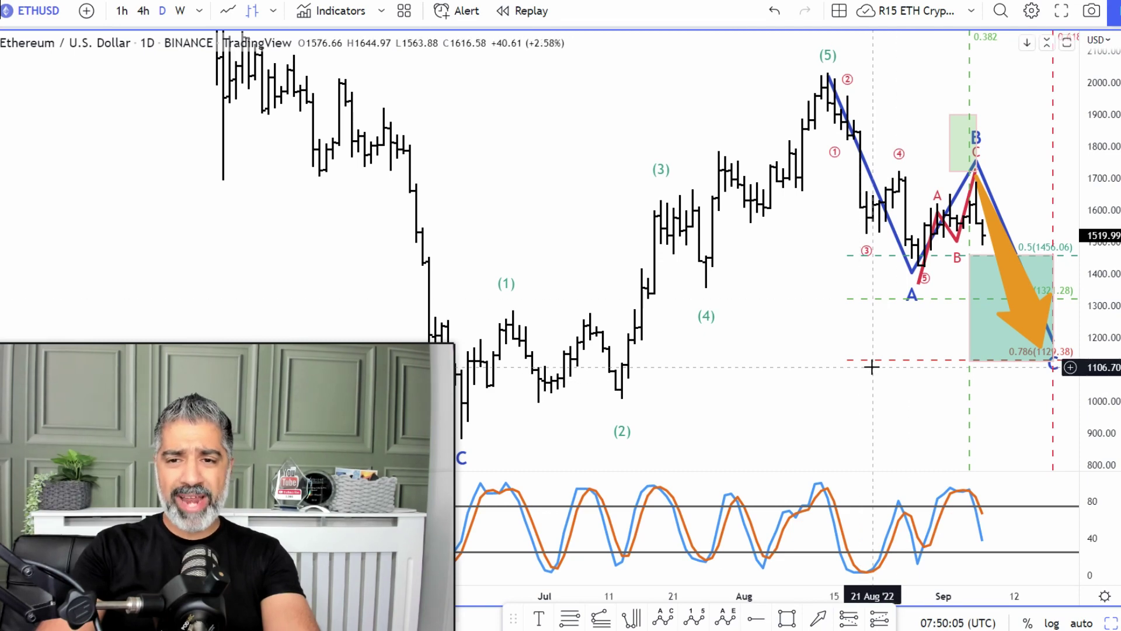
- Mark the B high and recent drop freehand on the live ETHUSD chart, circle the teal target zone, and clear the drawings
left_click(389, 2)
left_click(393, 23)
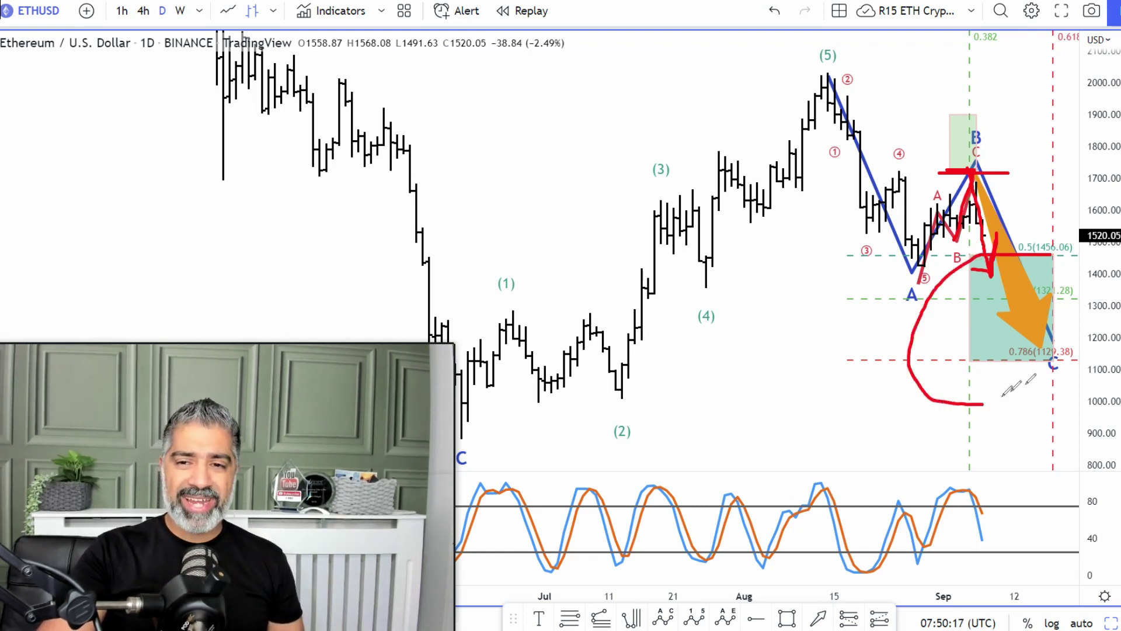
left_click(765, 1)
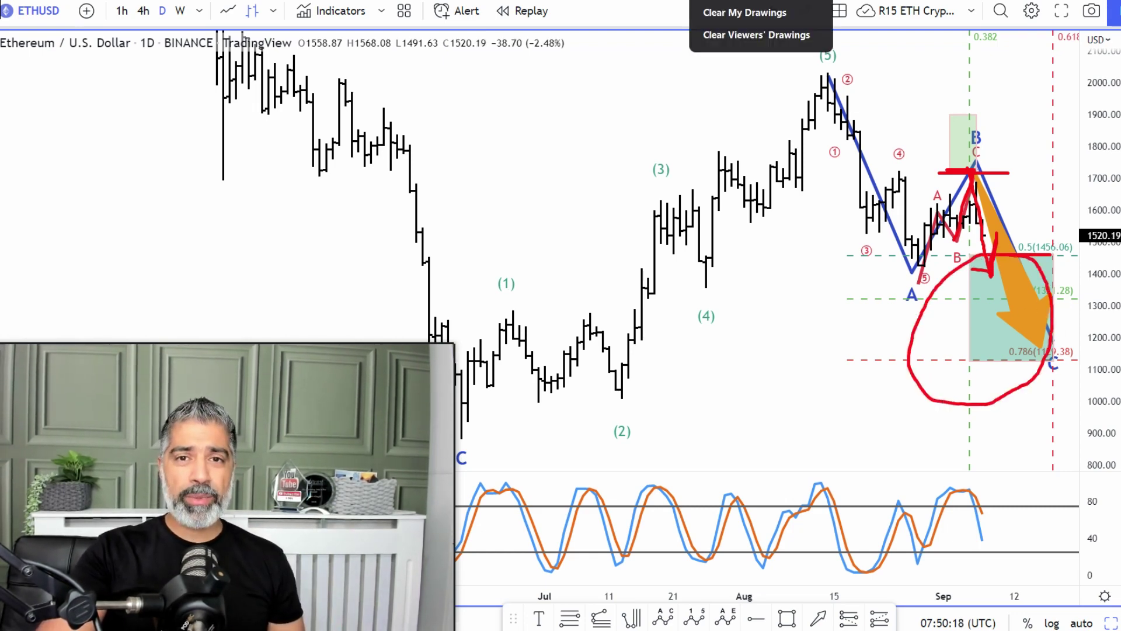
left_click(730, 12)
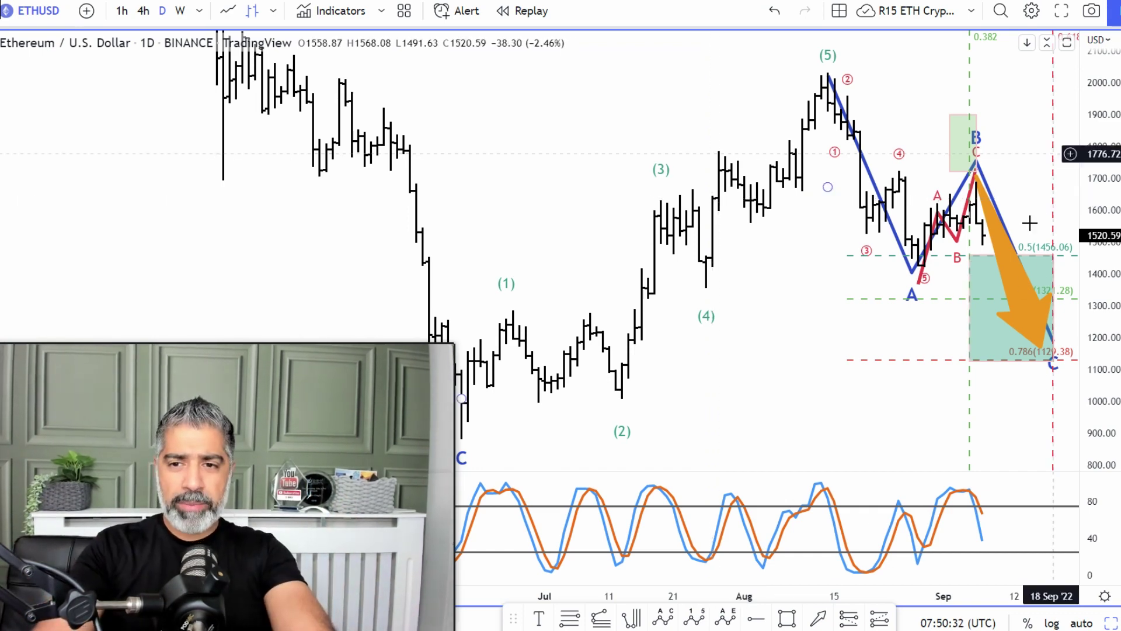
- Delete the orange arrow running from B to C and maximize the price pane over the oscillator
left_click(1024, 315)
key("Delete")
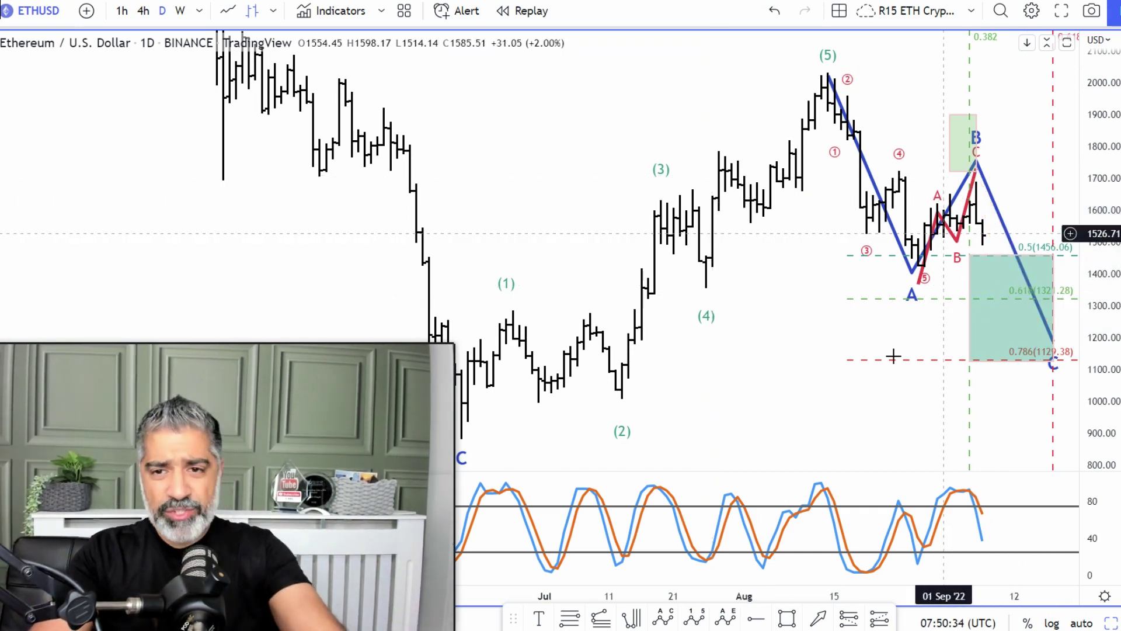
double_click(889, 397)
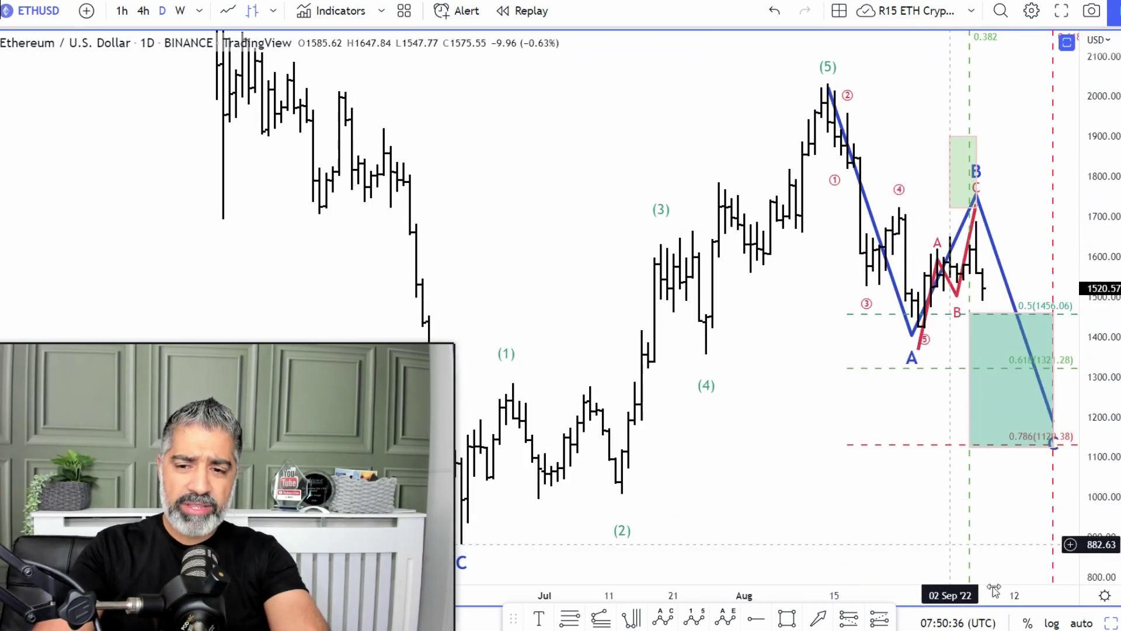
- Place a horizontal ray at the low of the red wave B on 3 September, at about 1530
scroll(1067, 597, "up", 5)
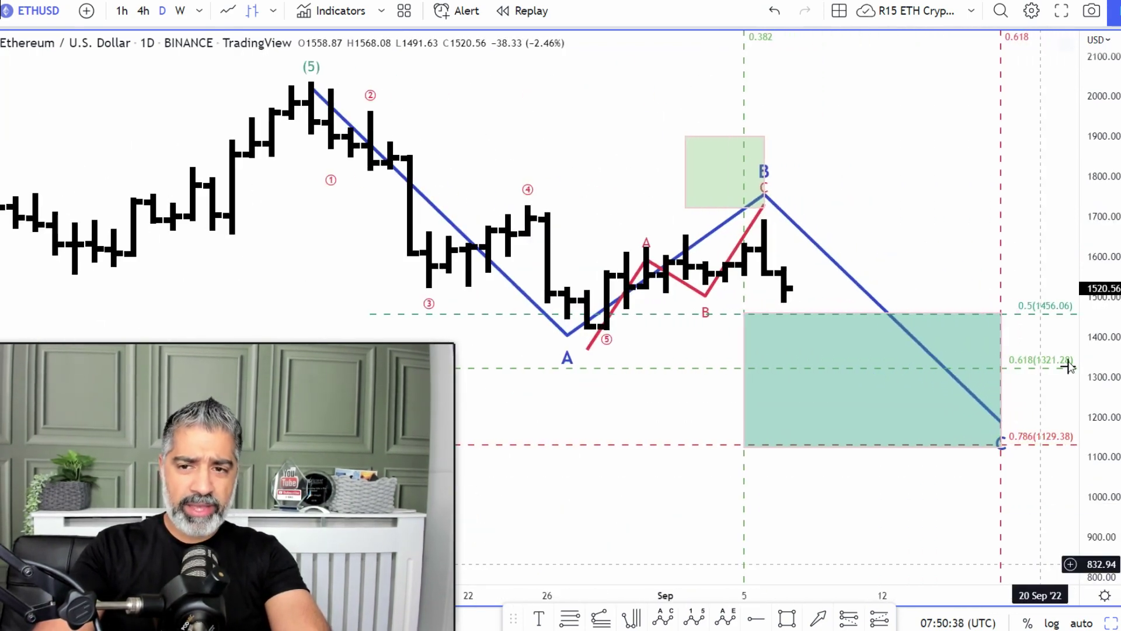
left_click_drag(1105, 369, 1102, 226)
left_click_drag(902, 175, 912, 243)
left_click_drag(1095, 121, 1090, 184)
left_click_drag(912, 184, 923, 173)
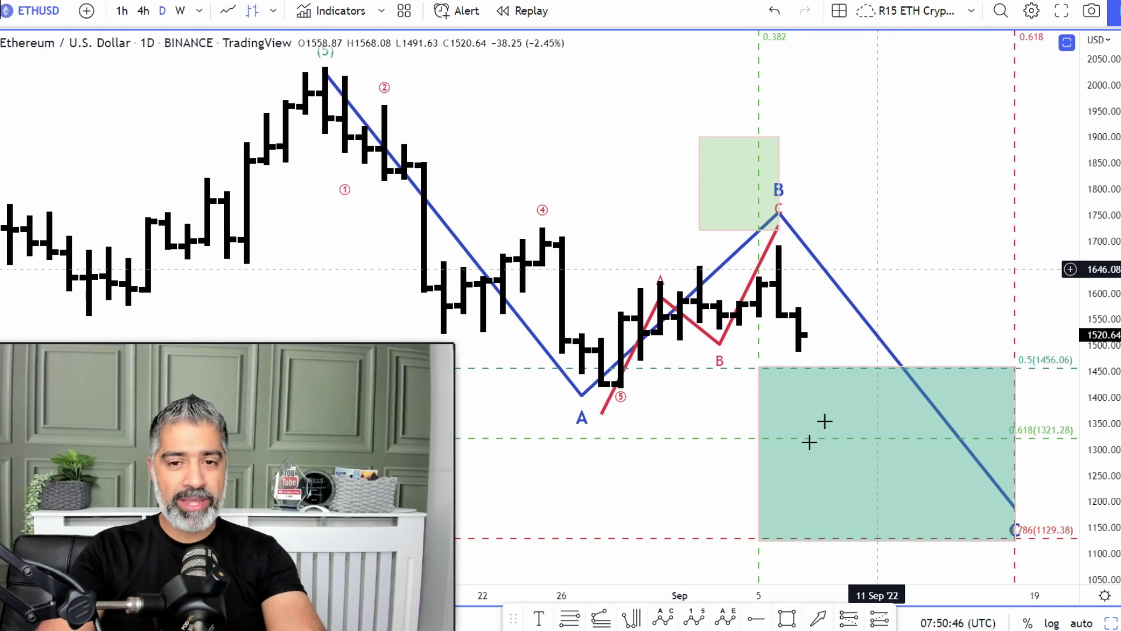
left_click(758, 620)
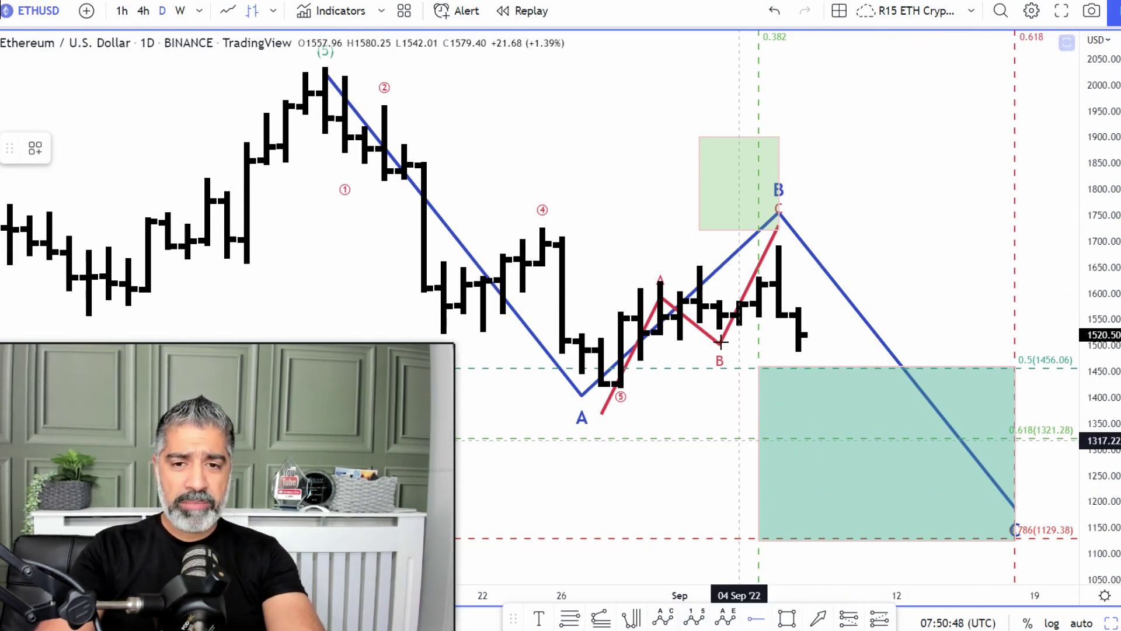
left_click(719, 329)
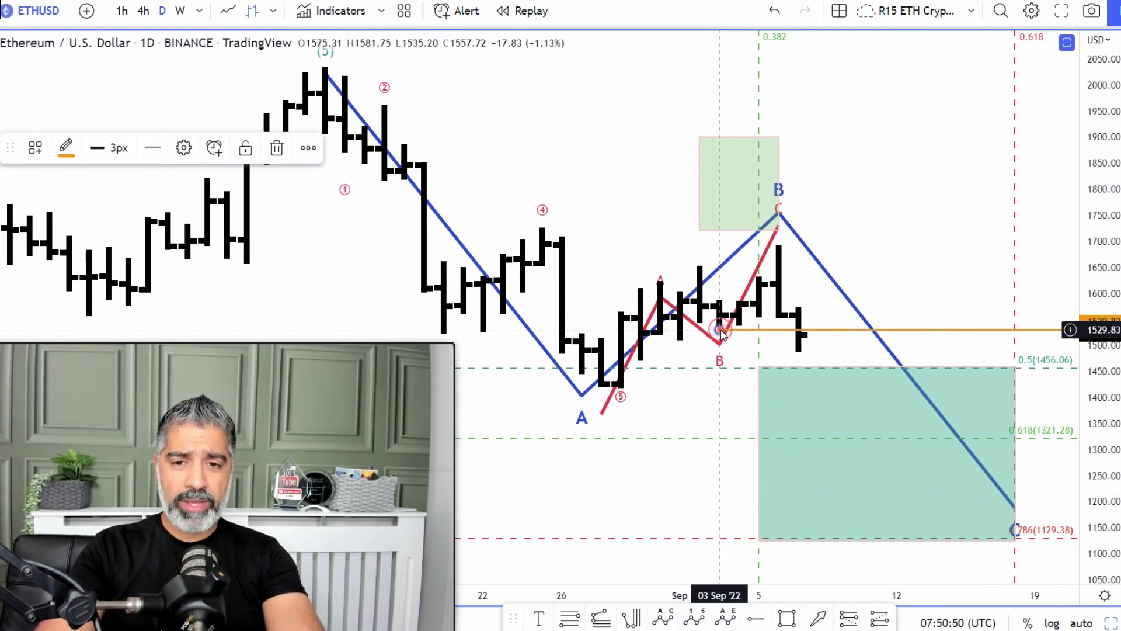
- Restyle the horizontal ray as a black dashed line
double_click(821, 331)
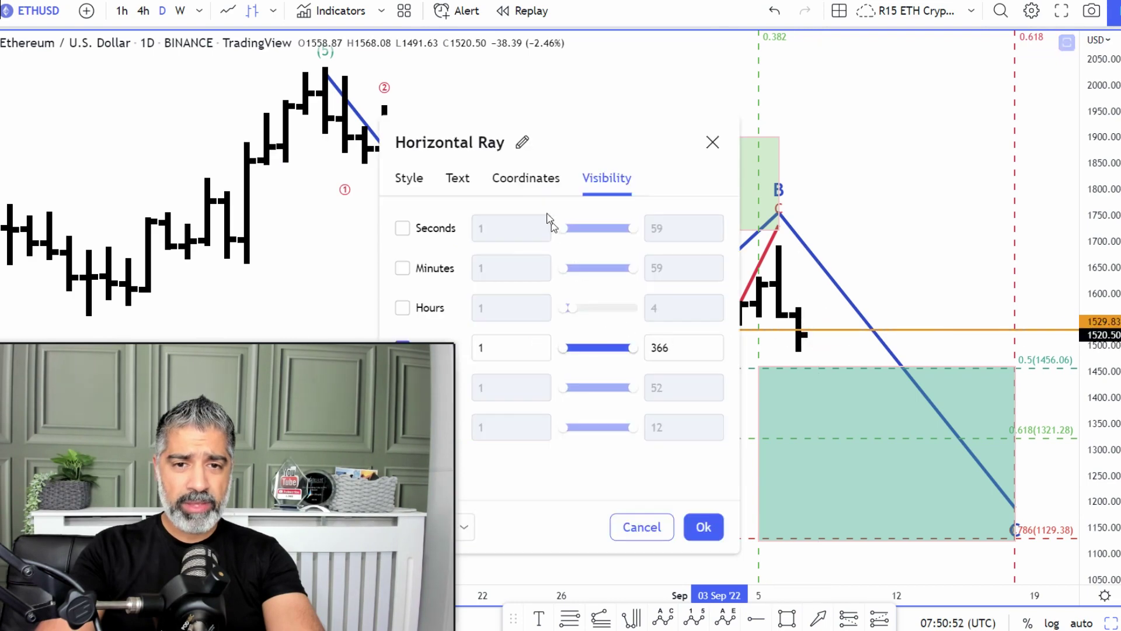
left_click(416, 180)
left_click_drag(573, 115, 650, 114)
left_click(520, 225)
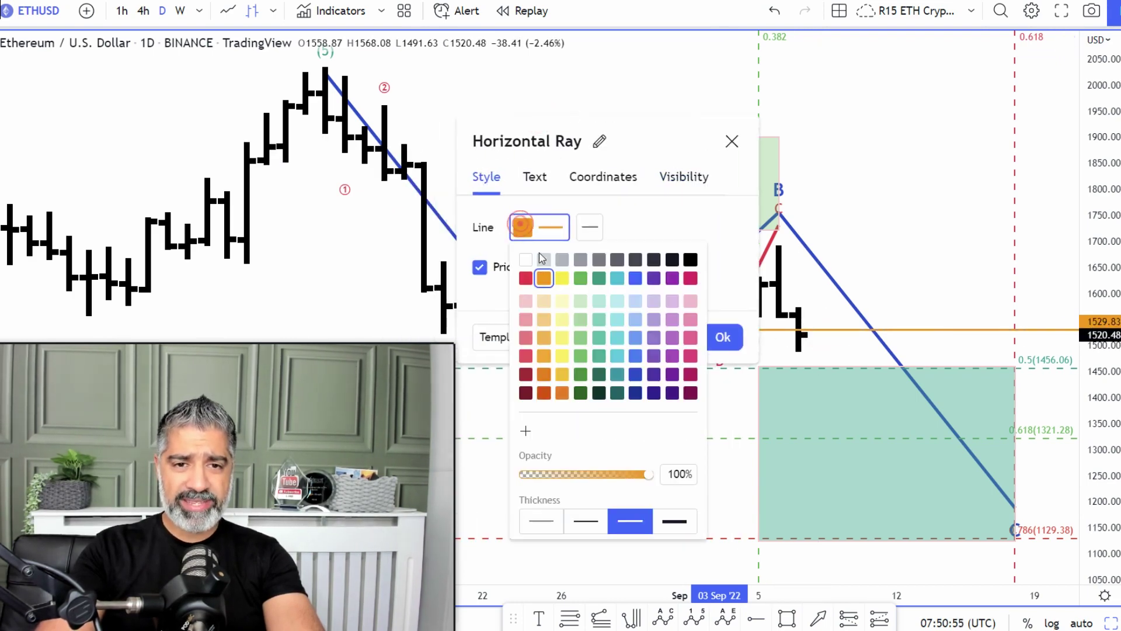
left_click(691, 259)
left_click(588, 227)
left_click(636, 280)
left_click(717, 333)
left_click(918, 290)
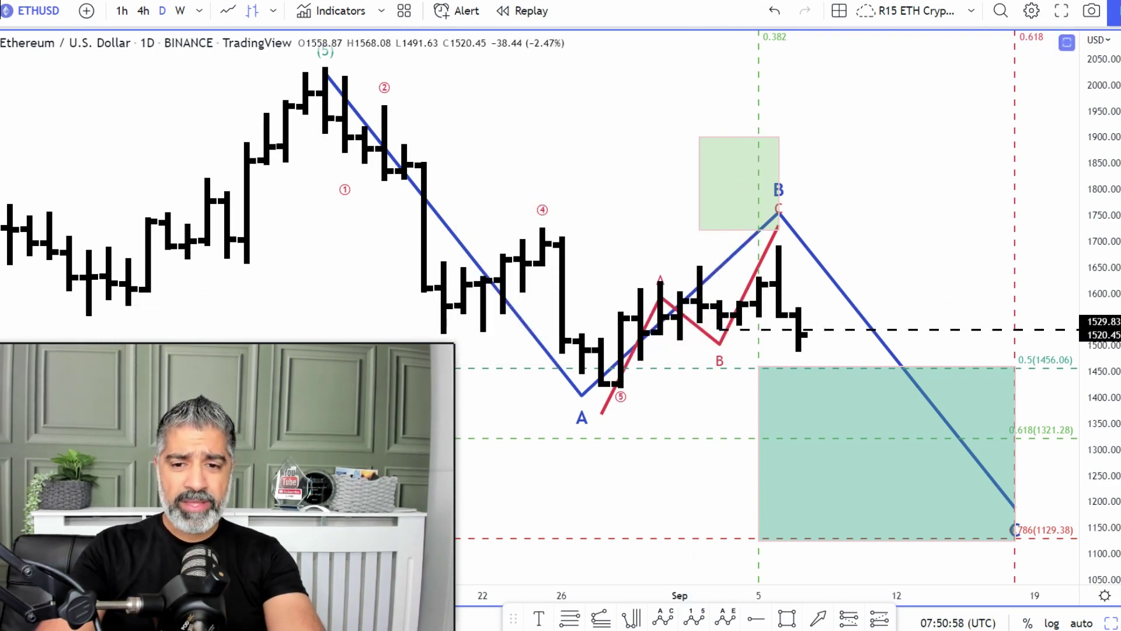
- Draw an orange arrow from about 14 September at 1718 pointing to the 6 September high at about 1701
left_click(818, 618)
mouse_move(936, 232)
left_mouse_down()
mouse_move(753, 314)
mouse_move(781, 298)
mouse_move(784, 239)
left_mouse_up()
left_click(785, 240)
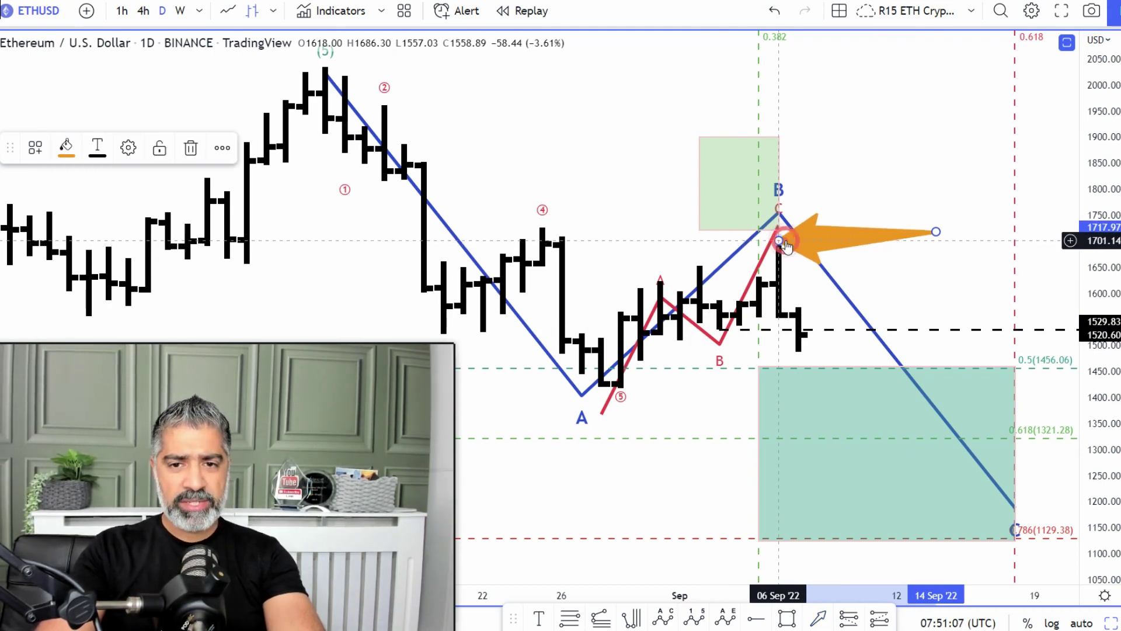
left_click(863, 173)
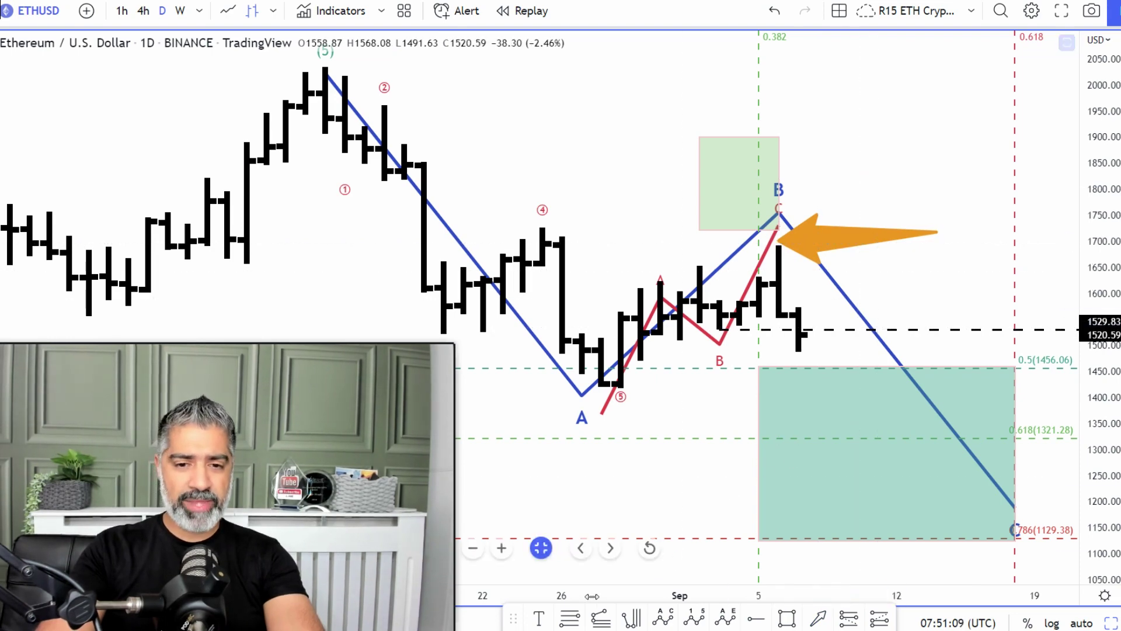
- Draw a Fib Retracement from about 1422 on 6 September up to about 1689 on 7 September
scroll(917, 242, "down", 3)
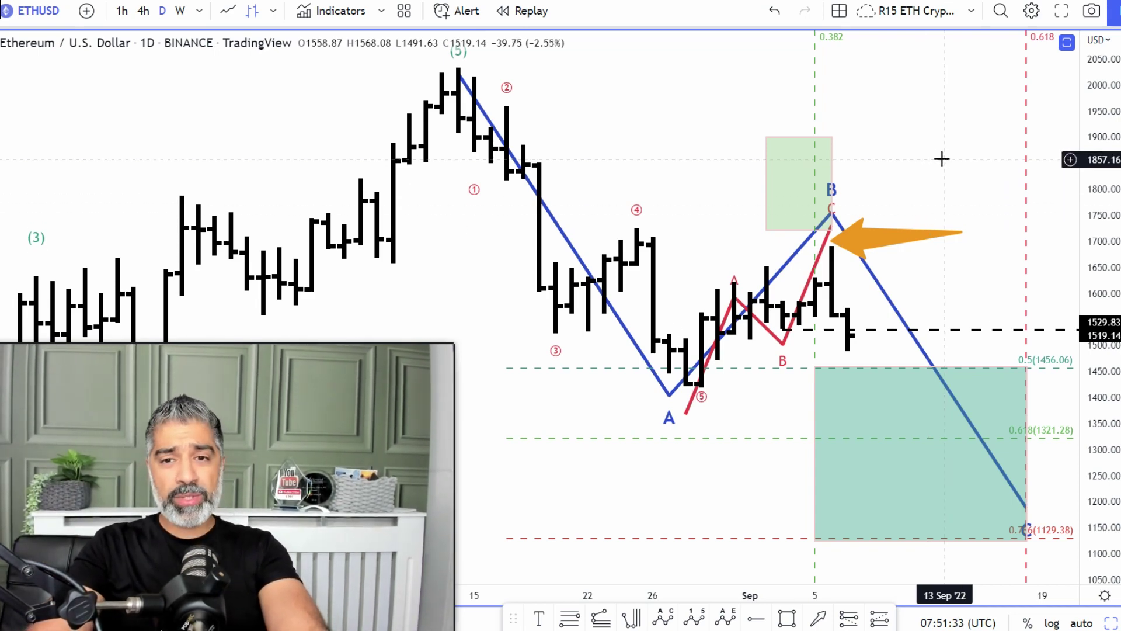
left_click_drag(1091, 158, 1090, 189)
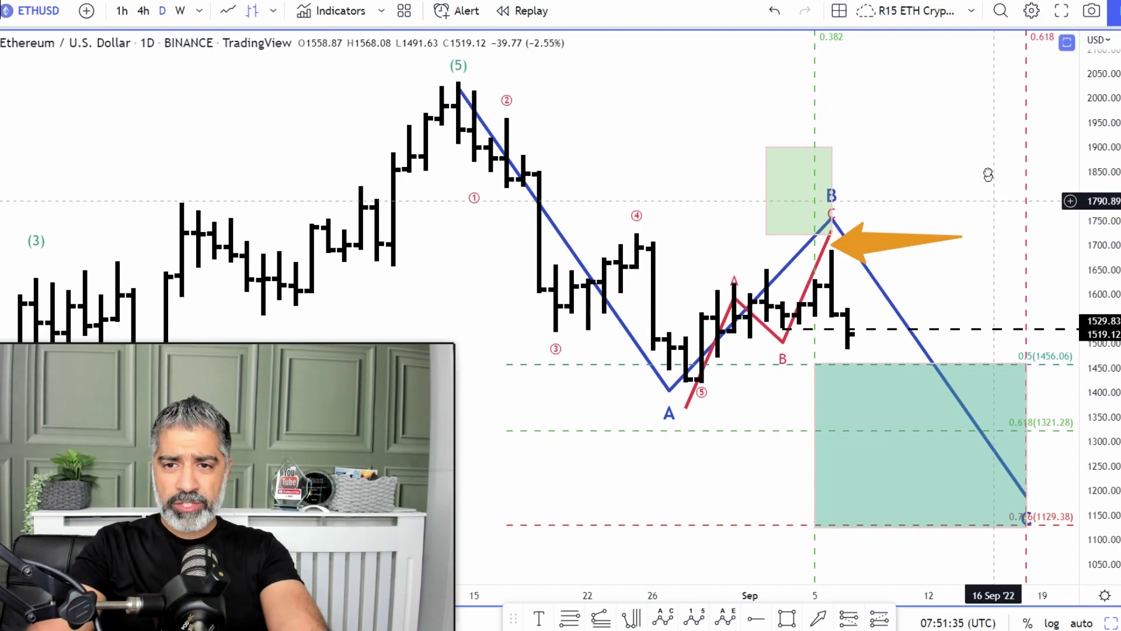
left_click_drag(988, 177, 985, 146)
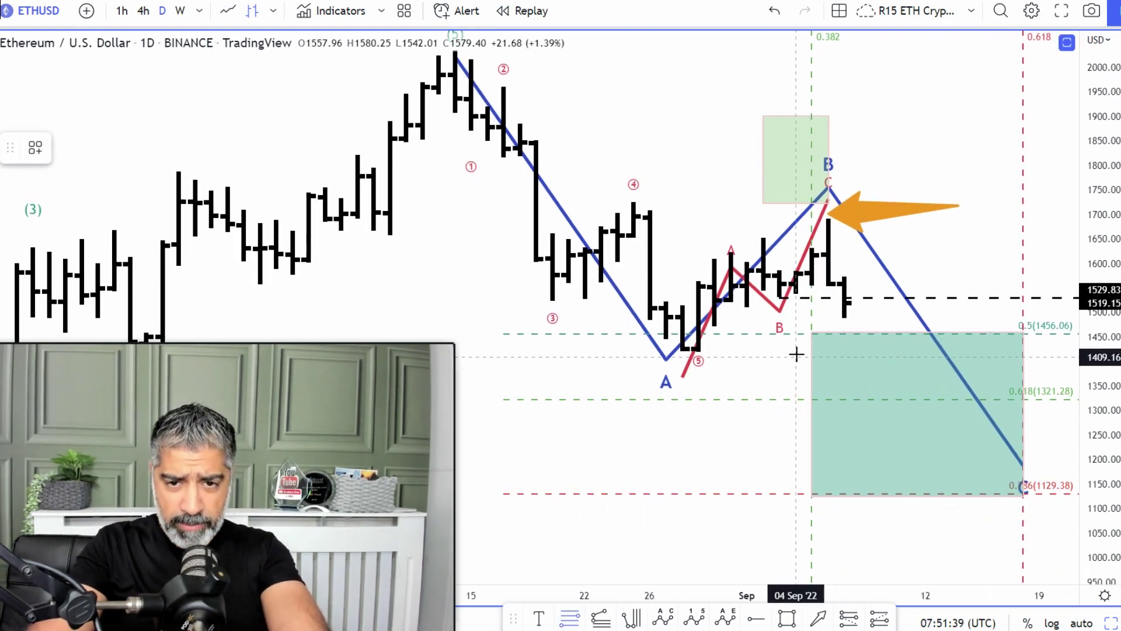
left_click(827, 349)
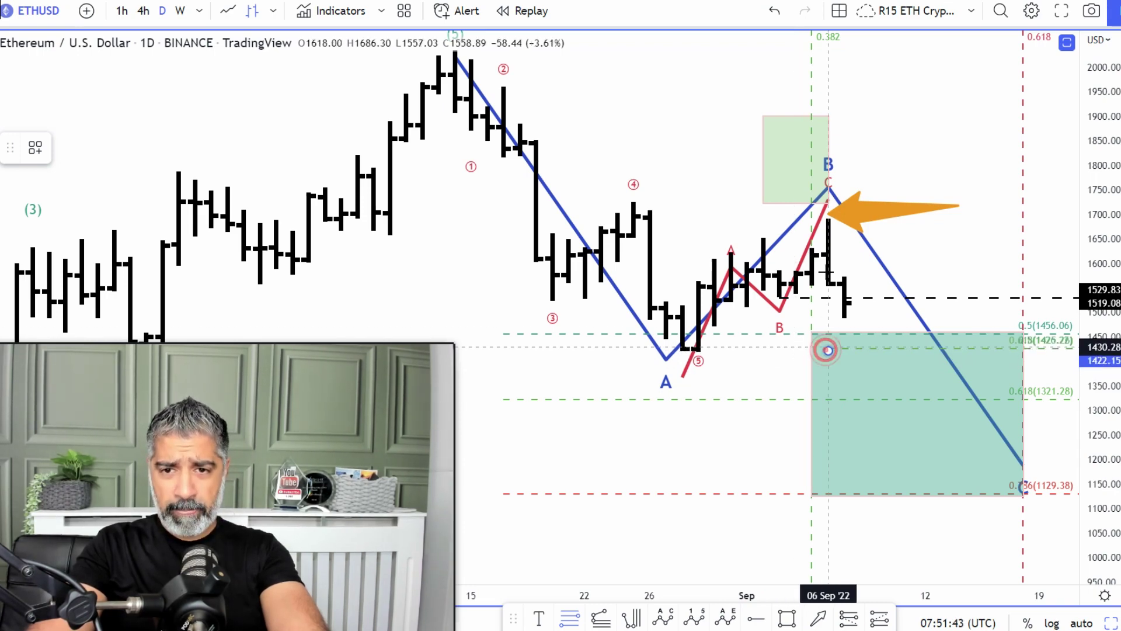
left_click(840, 219)
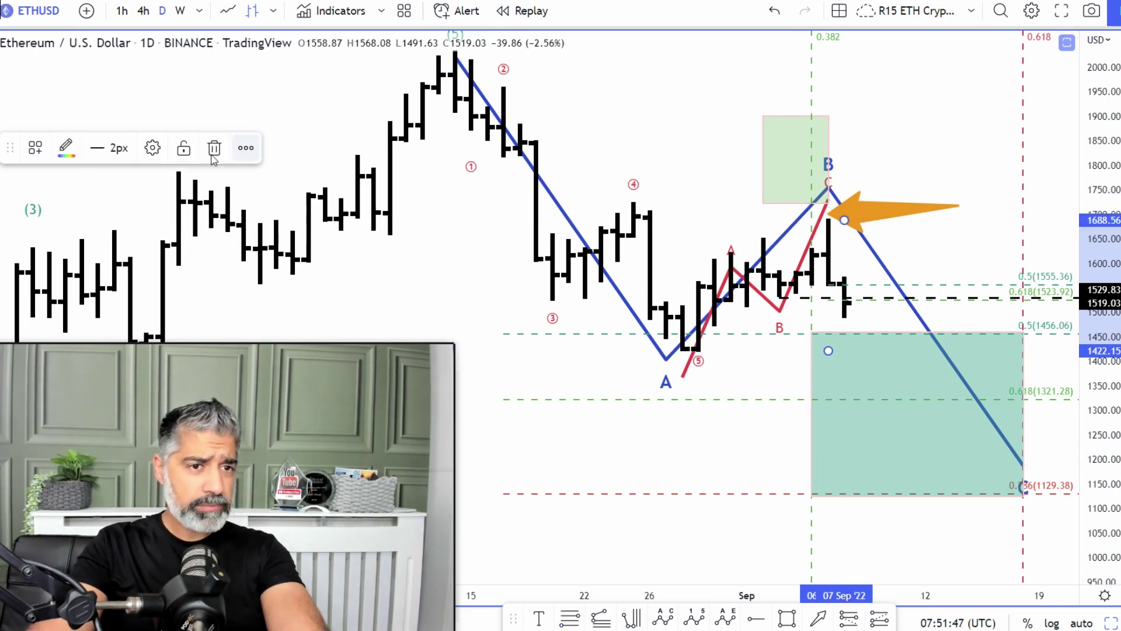
- Turn off the new Fib Retracement's 0.5 and 0.618 levels and turn on 1.272 and 1.618
left_click(153, 146)
left_click_drag(597, 37, 691, 18)
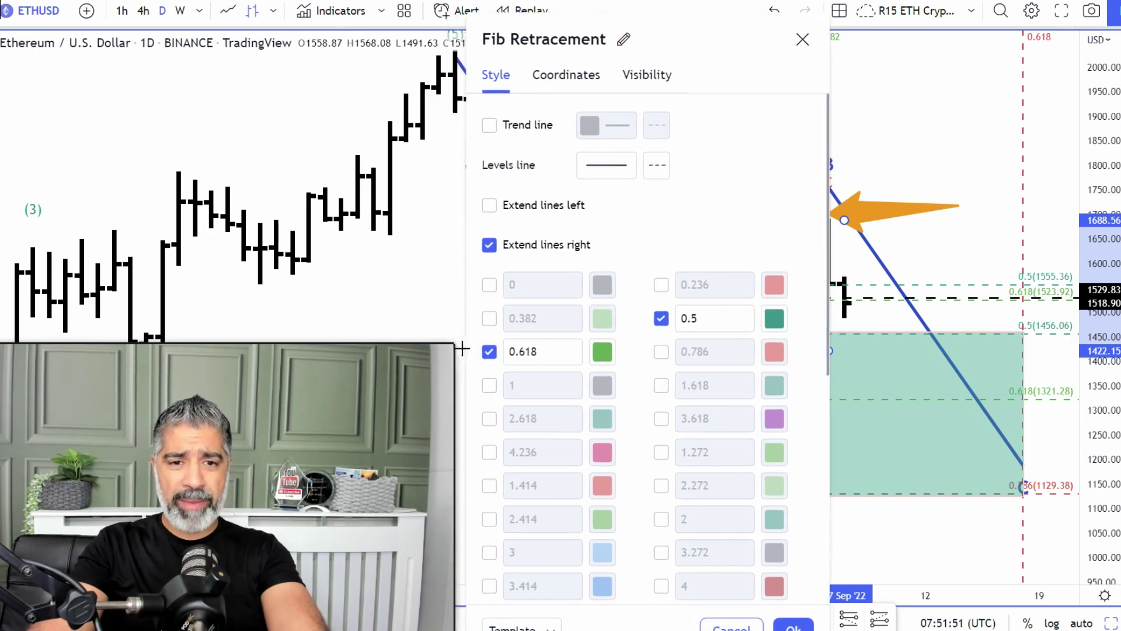
left_click(490, 352)
left_click(662, 319)
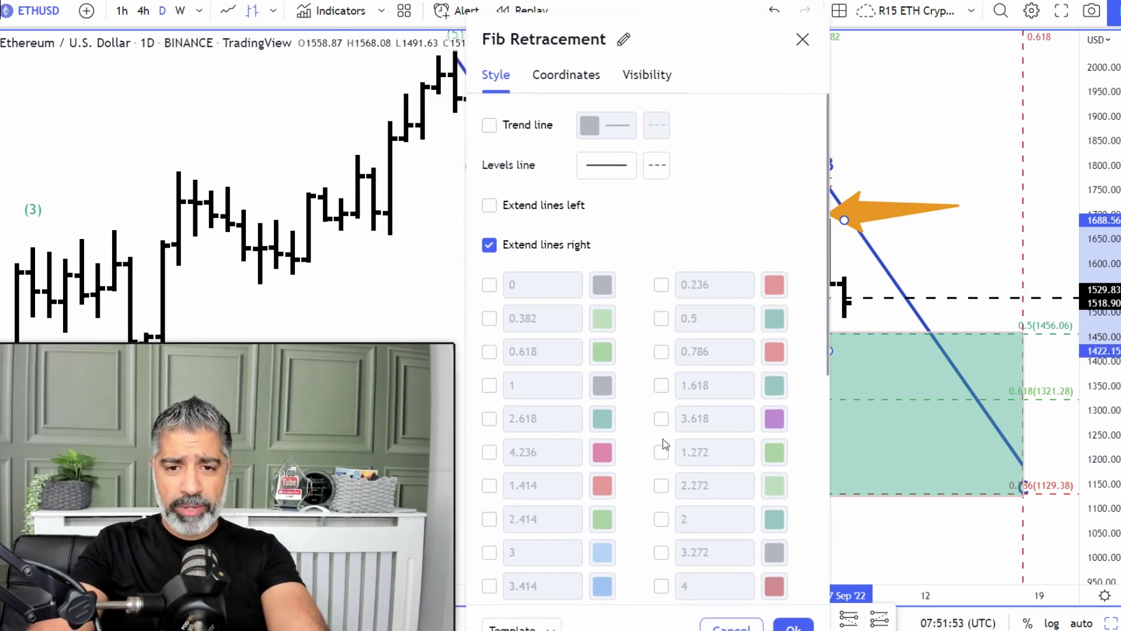
left_click(662, 453)
left_click(663, 386)
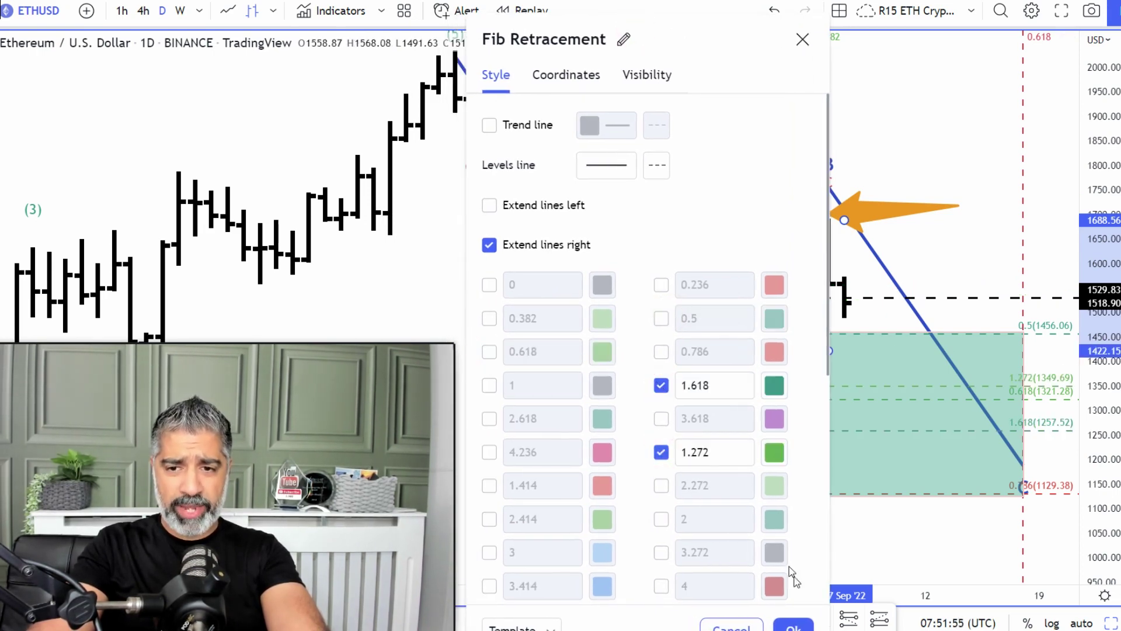
left_click(795, 626)
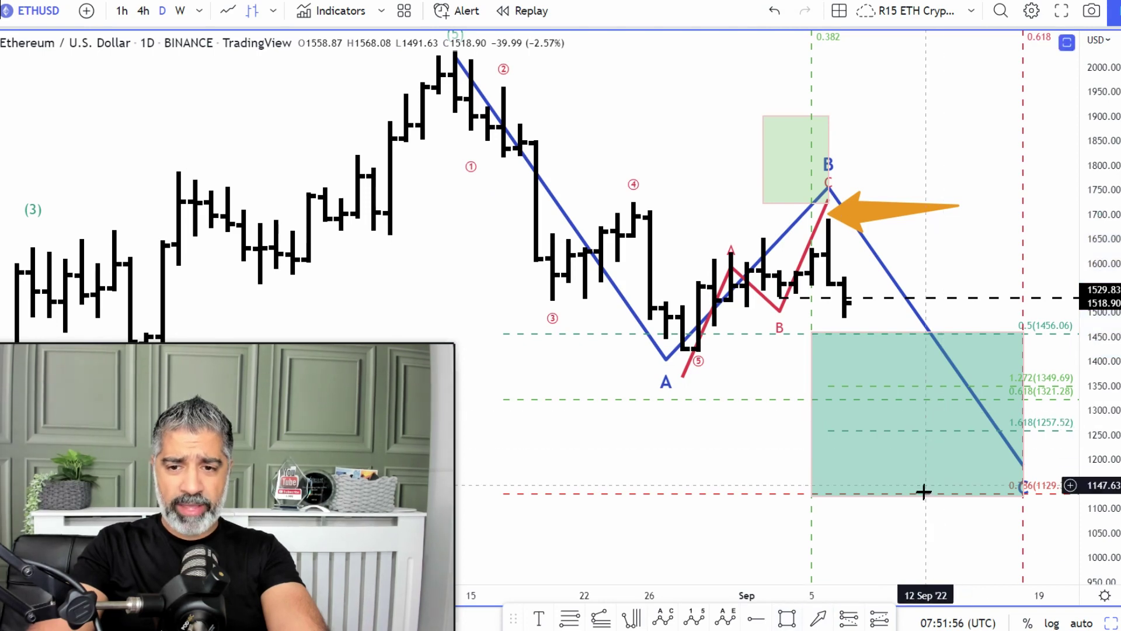
- Shrink the teal target rectangle to span from just above the 1.272 level down to the 1.618 level
left_click_drag(918, 494, 917, 431)
left_click_drag(917, 332, 921, 379)
left_click(954, 248)
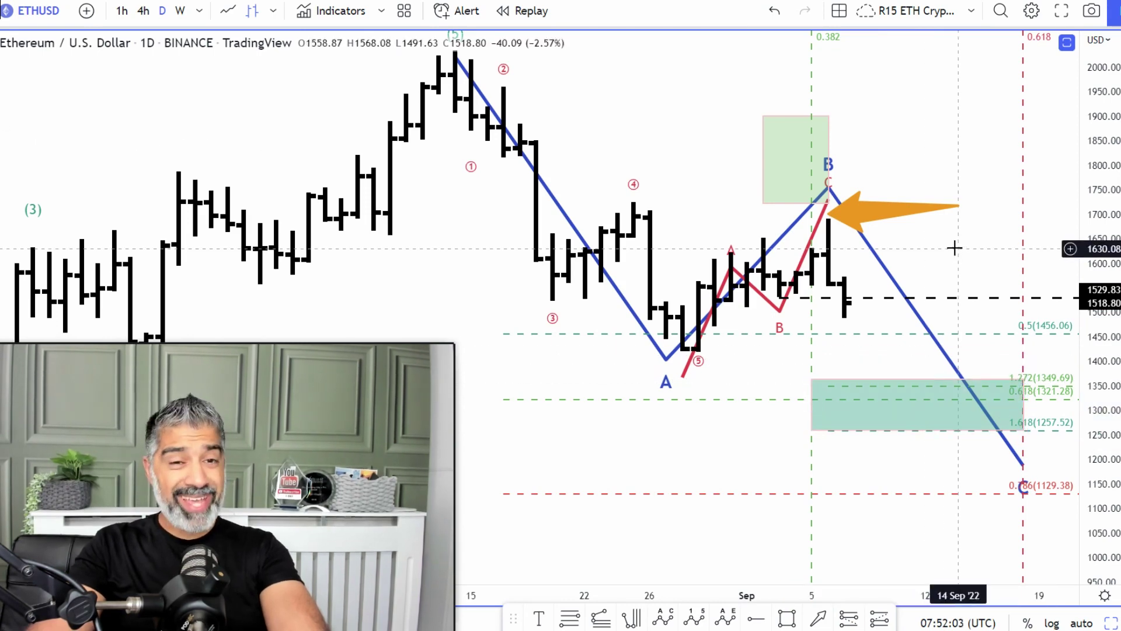
- Draw an arrow along the decline from wave (5) to A, move it over the B-to-C leg, and delete it
left_click(610, 544)
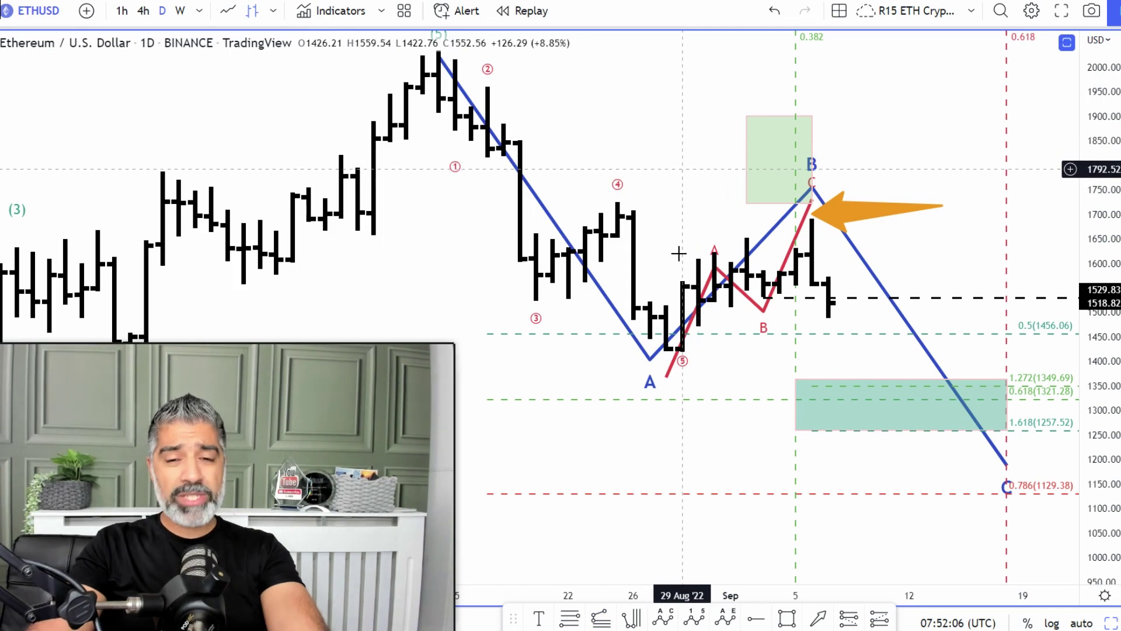
left_click(818, 617)
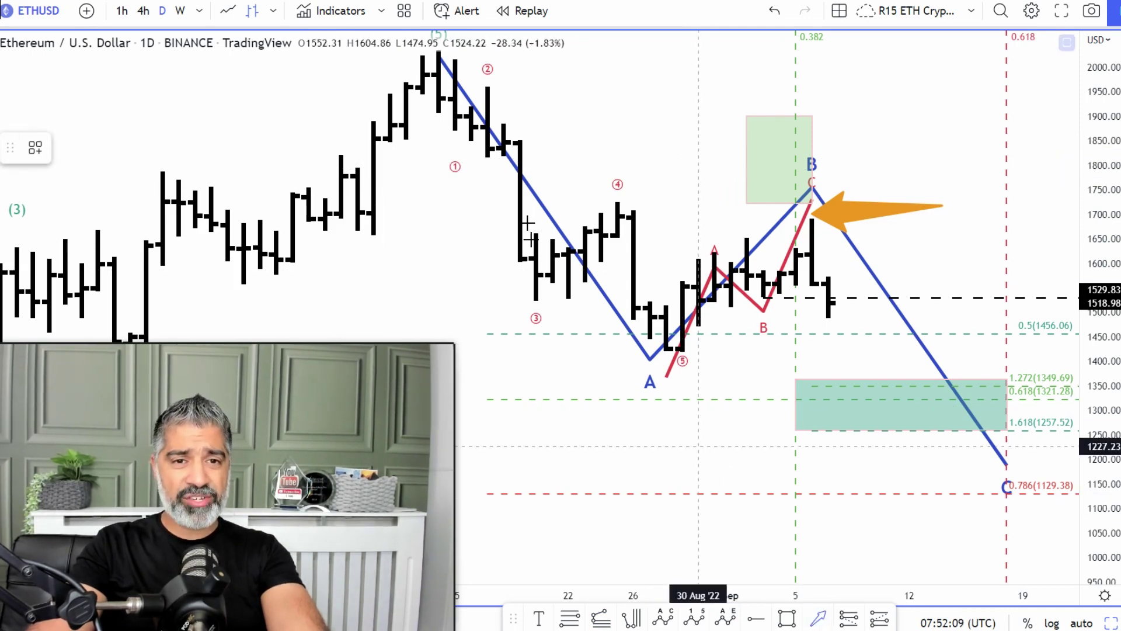
left_click_drag(437, 70, 667, 355)
left_click_drag(628, 298, 986, 439)
key("Delete")
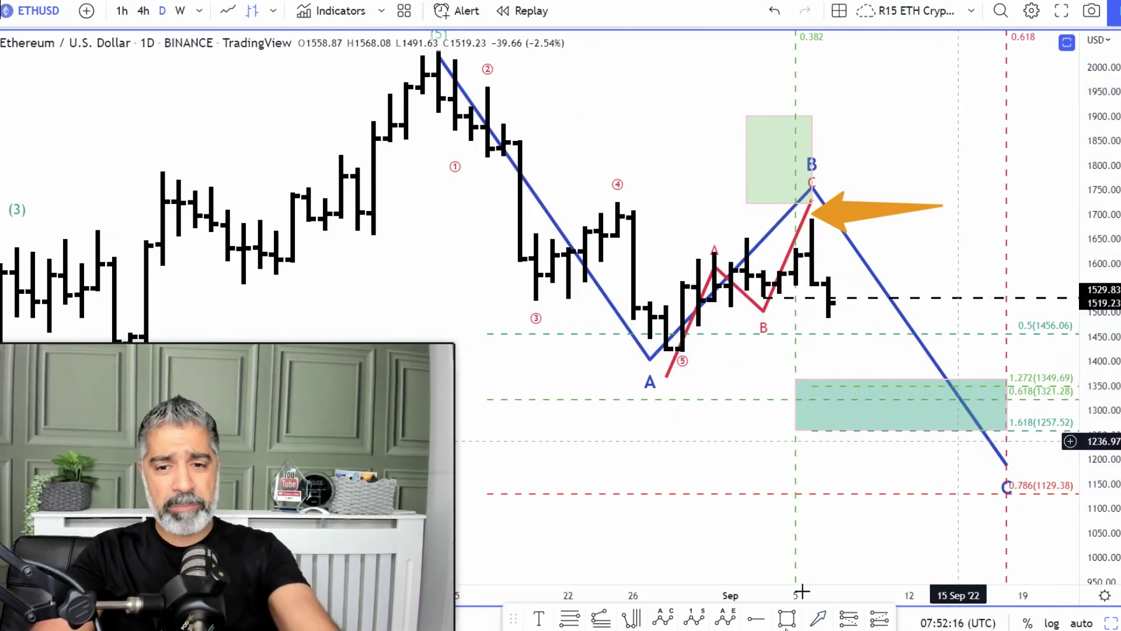
- Draw a trend-based Fib extension from the wave (5) high level on 28 August to about 1424, projected from about 1689 on 8 September
left_click(610, 622)
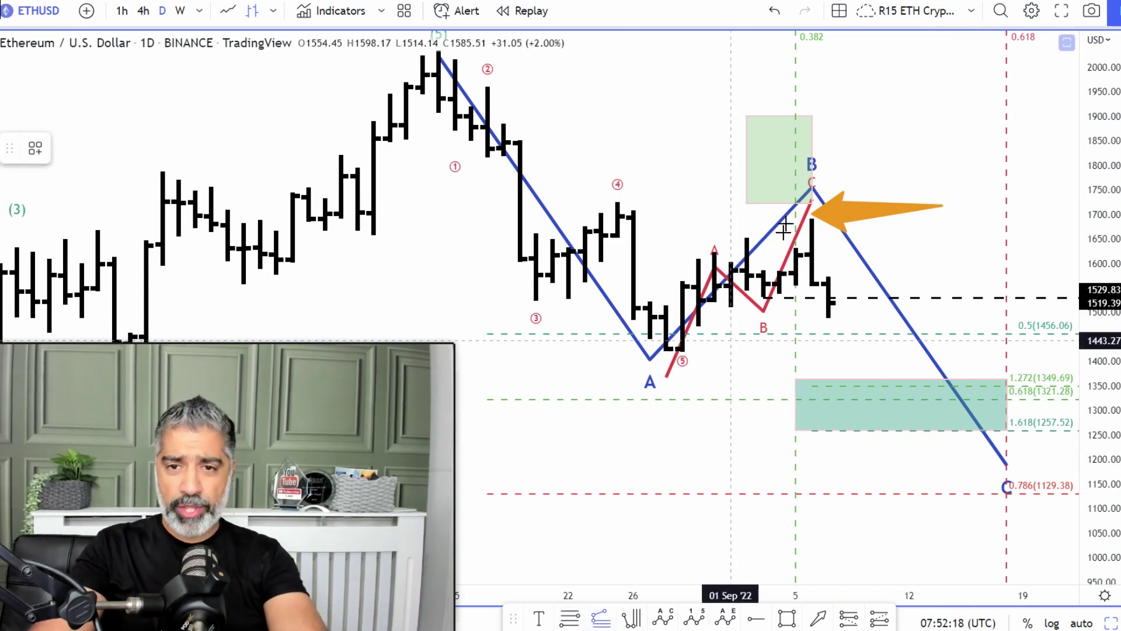
left_click(665, 49)
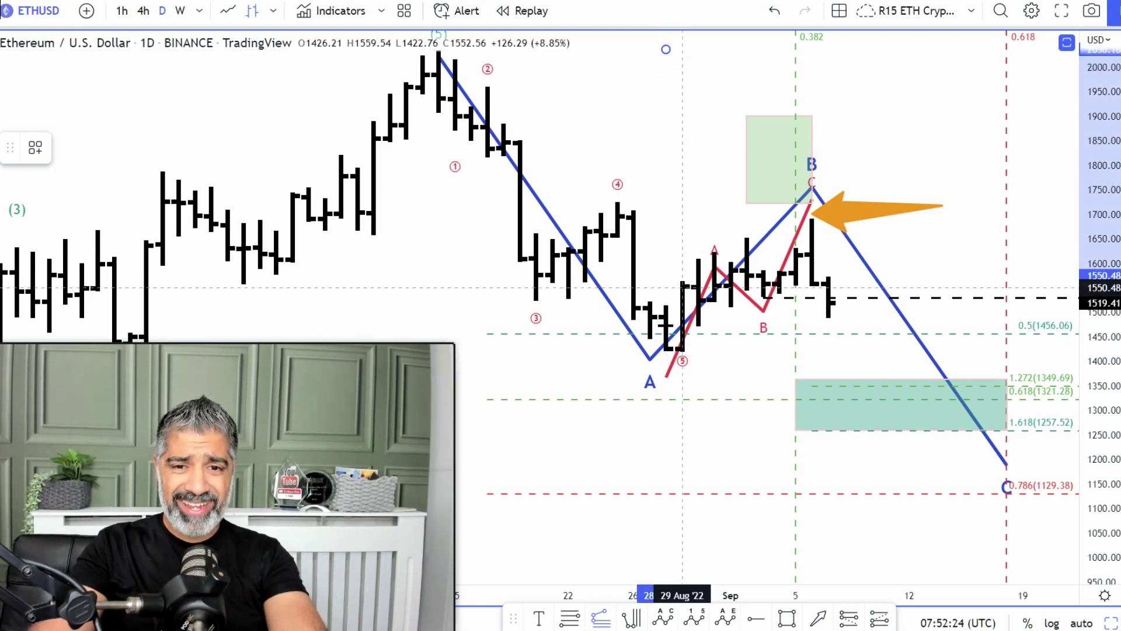
left_click(666, 350)
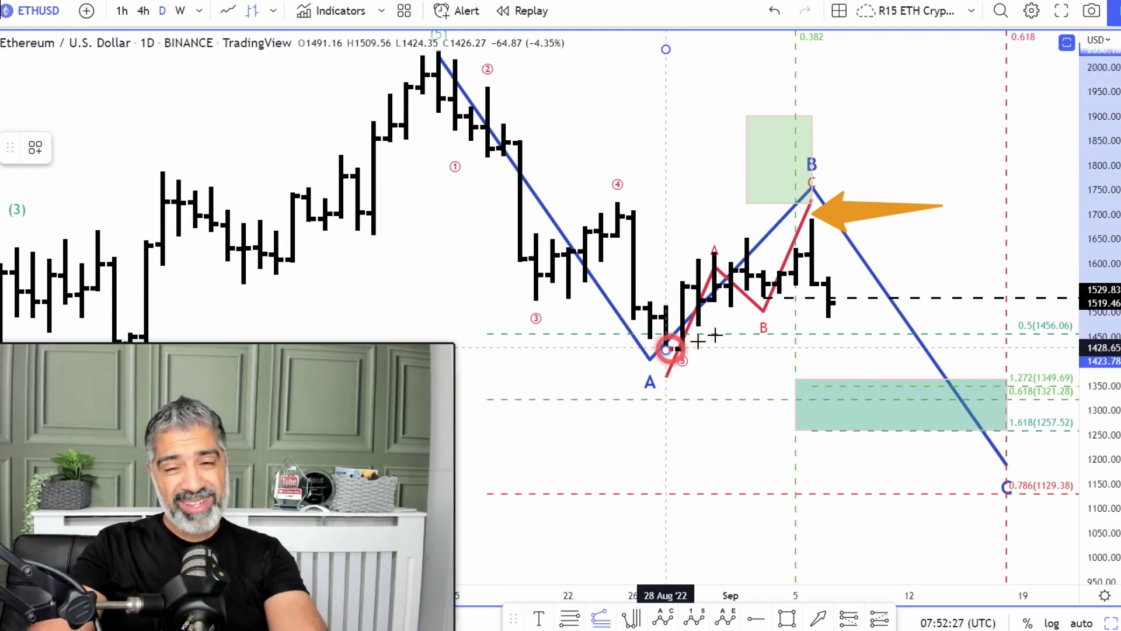
left_click(841, 220)
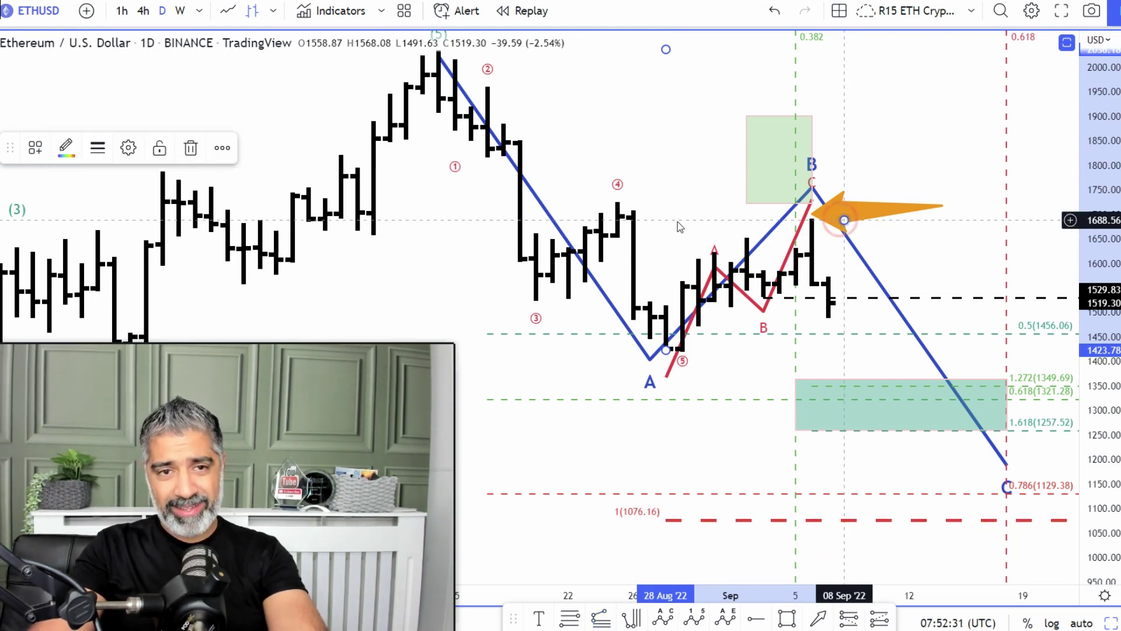
- Turn on the 0.618 level of the trend-based Fib extension alongside its 1 level
left_click(128, 148)
left_click_drag(652, 41, 757, 44)
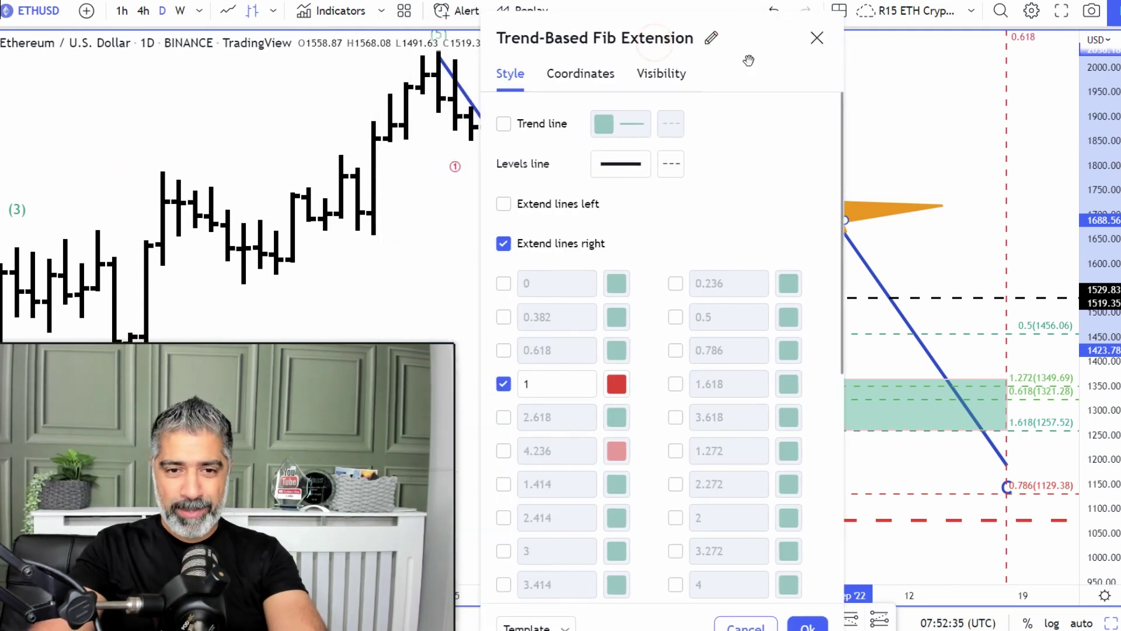
left_click(503, 351)
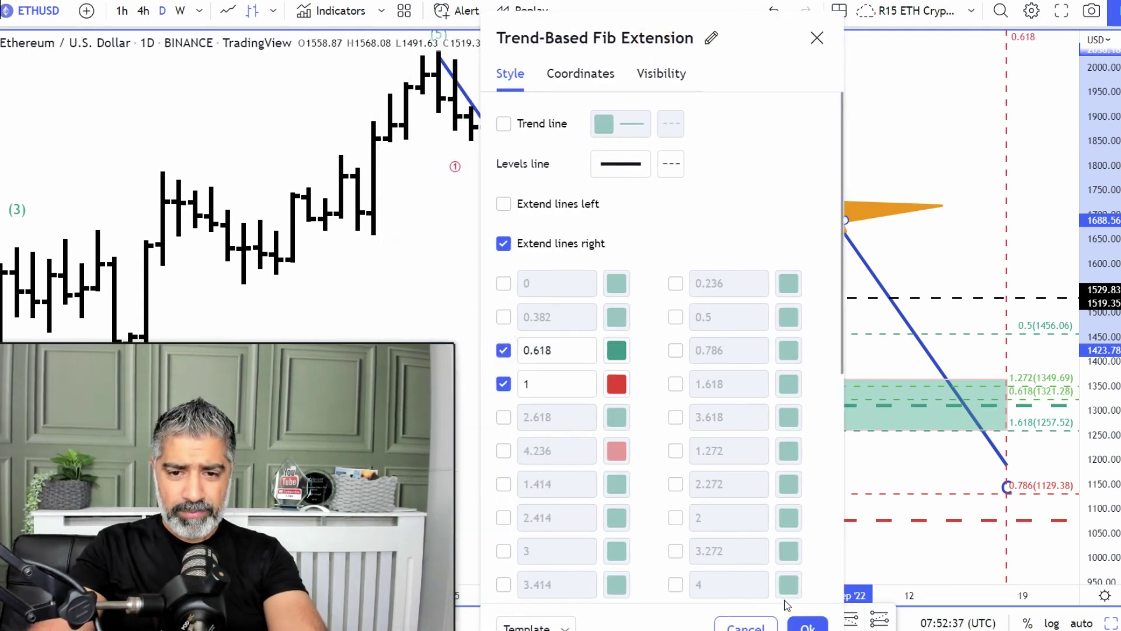
left_click(808, 625)
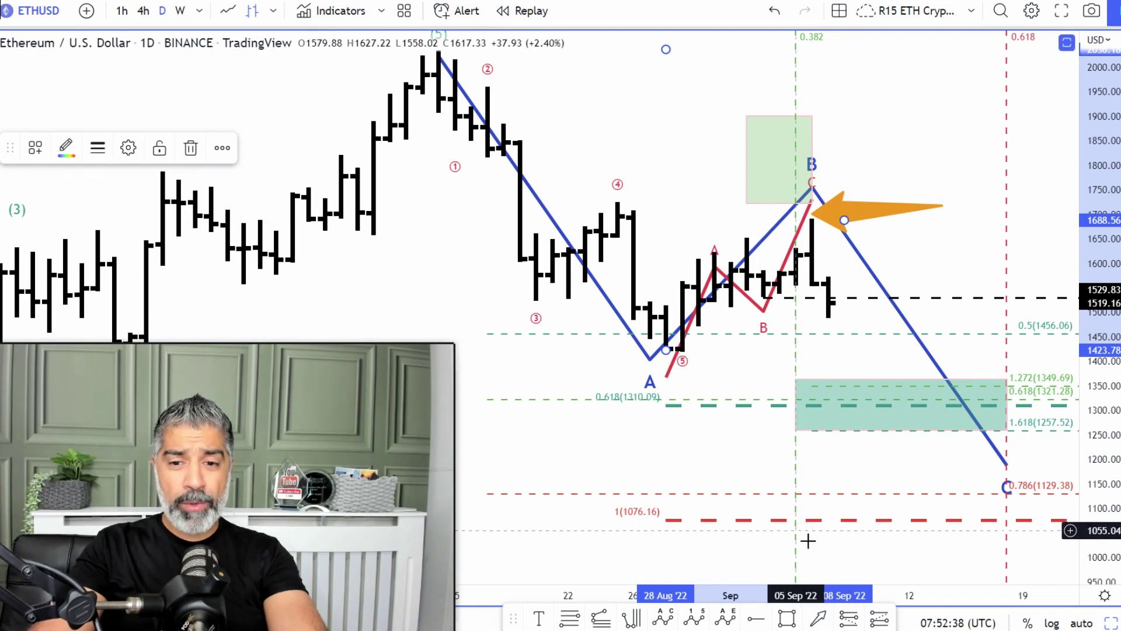
- Draw a green rectangle from 5 to 18 September, spanning from the 0.786 level (about 1129.76) to just below the extension's 1 level (about 1071.29)
left_click(787, 618)
left_click(796, 494)
left_click_drag(918, 518, 1007, 522)
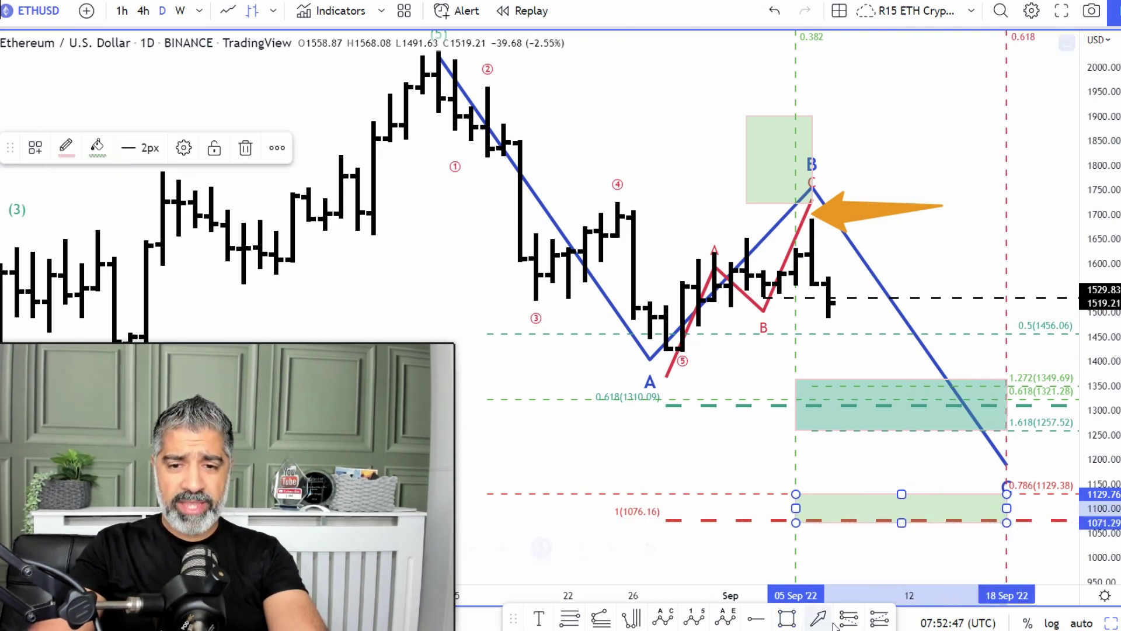
left_click_drag(568, 503, 682, 411)
key("Escape")
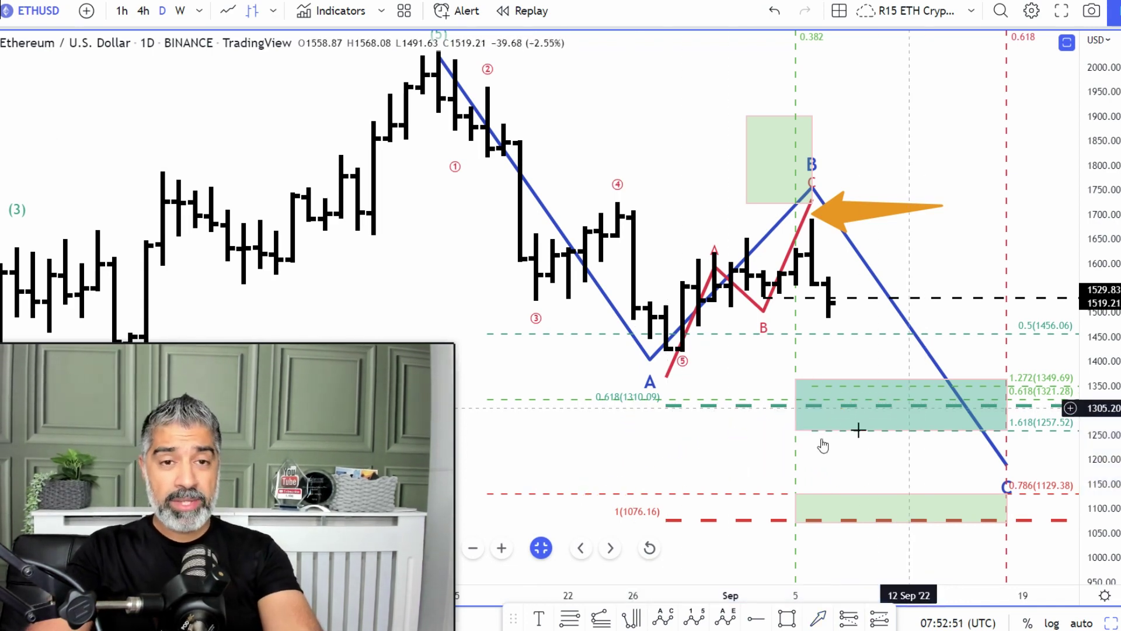
- Draw an arrow spanning wave A's duration from 14 to 28 August and move it to start at the 6 September high, reaching 20 September
left_click_drag(501, 596, 671, 501)
left_click_drag(762, 438, 677, 439)
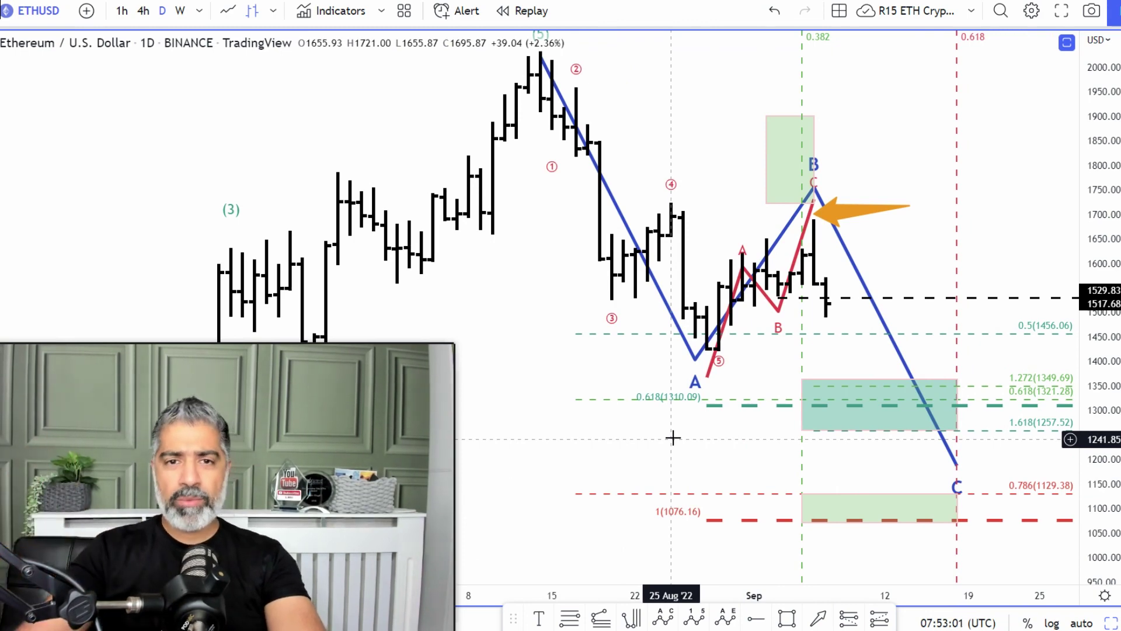
scroll(673, 437, "up", 2)
scroll(702, 431, "down", 1)
left_click(815, 616)
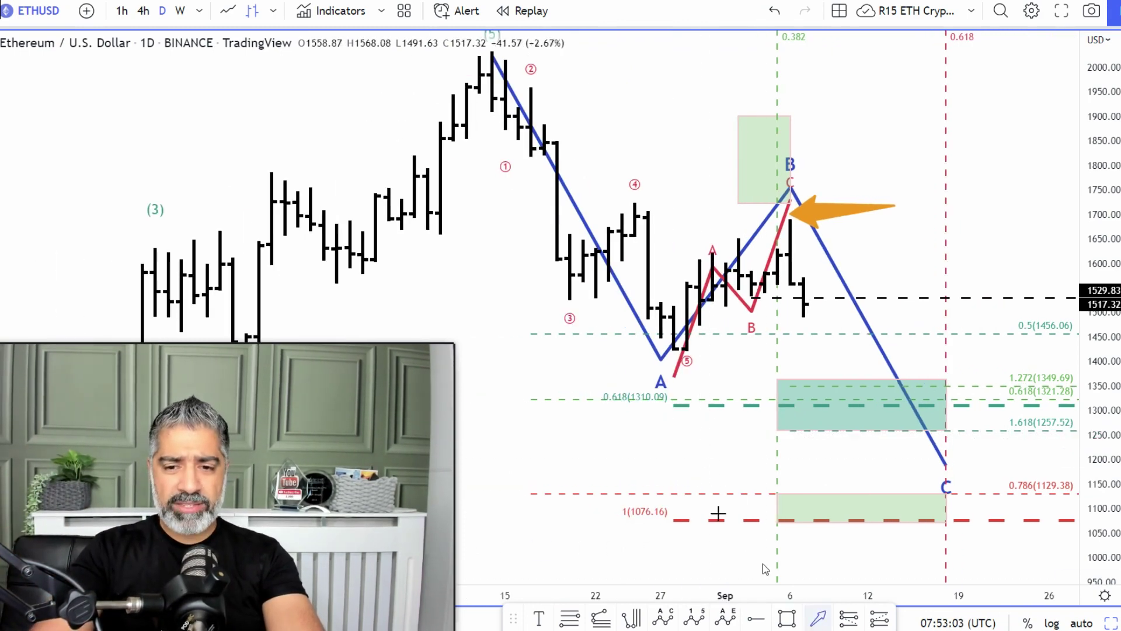
mouse_move(492, 289)
left_mouse_down()
mouse_move(693, 293)
mouse_move(989, 241)
mouse_move(942, 237)
left_mouse_up()
left_click(675, 293)
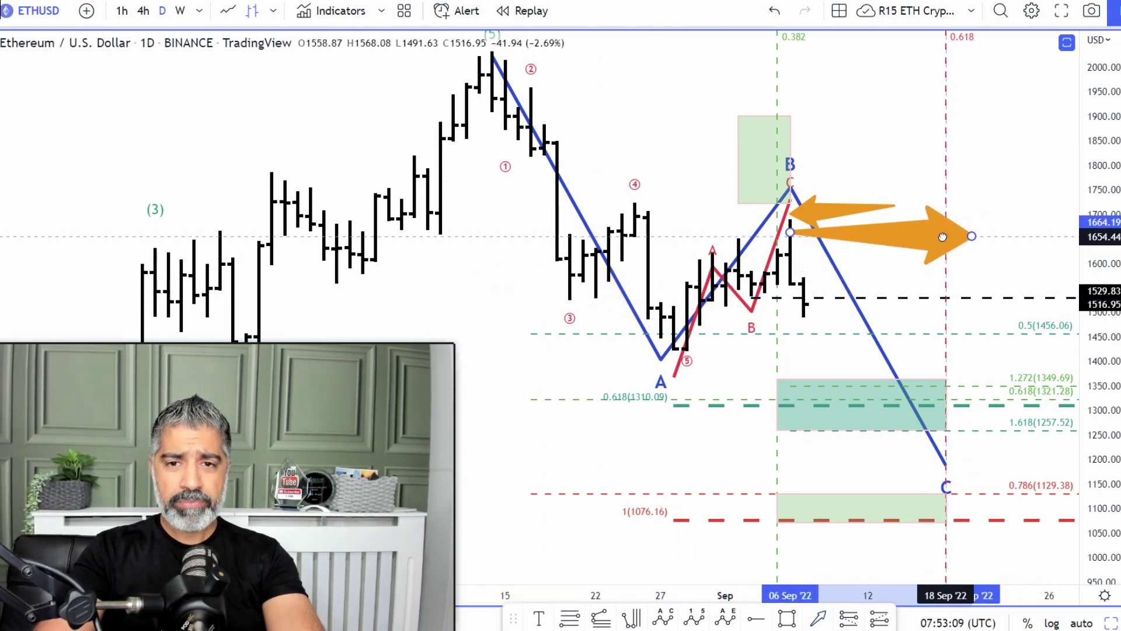
left_click(921, 149)
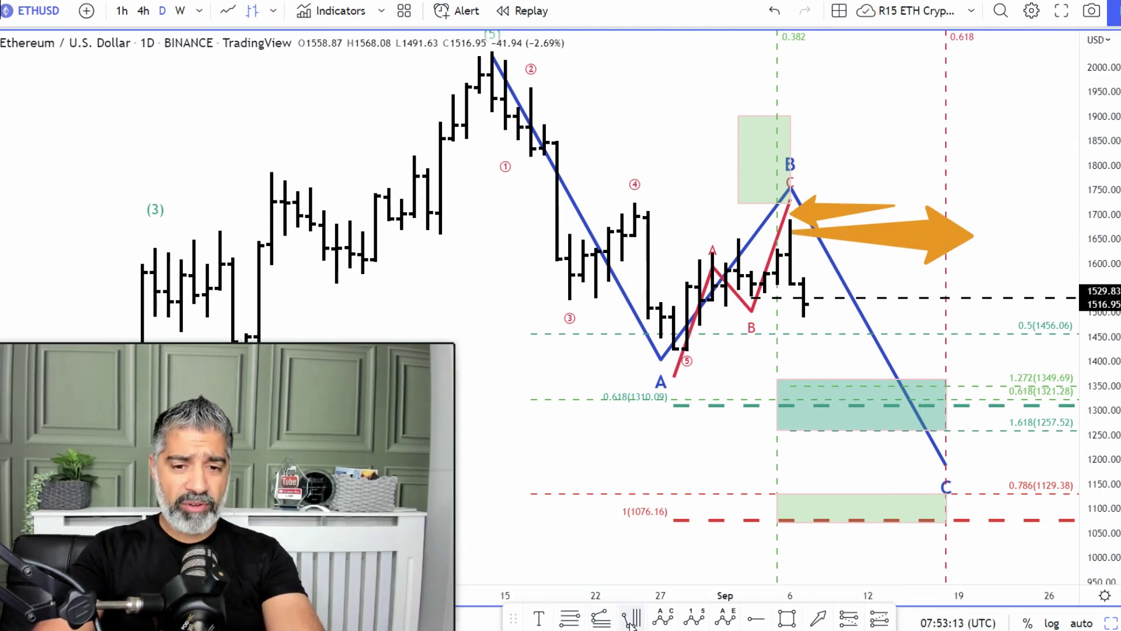
- Draw a trend-based Fib time from 14 August to 28 August, projected from 6 September
left_click(492, 191)
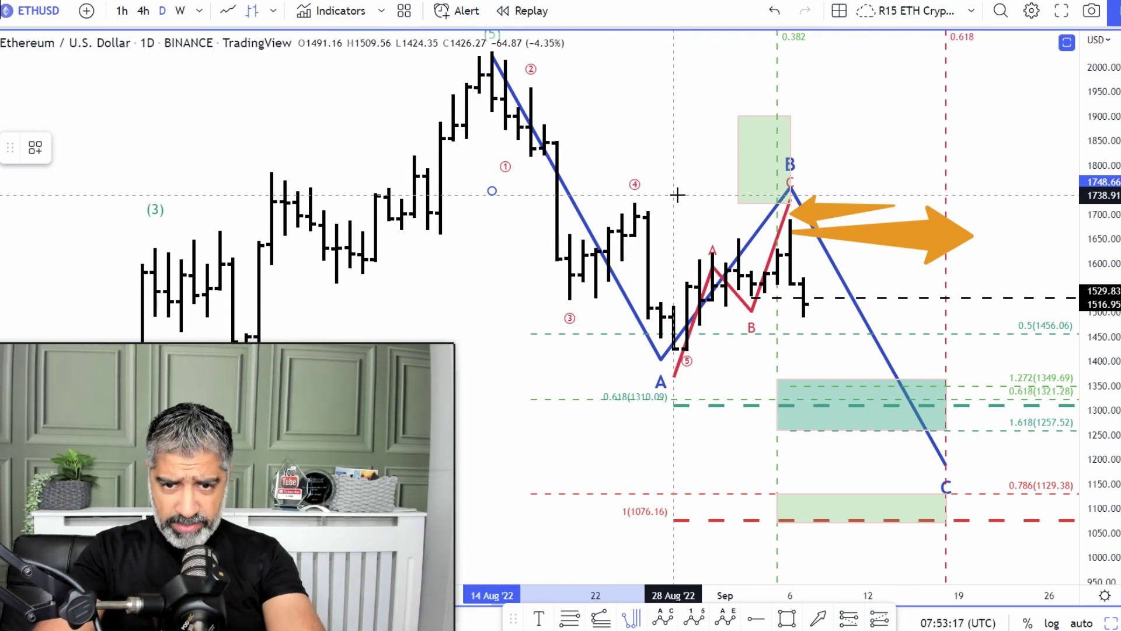
left_click(676, 194)
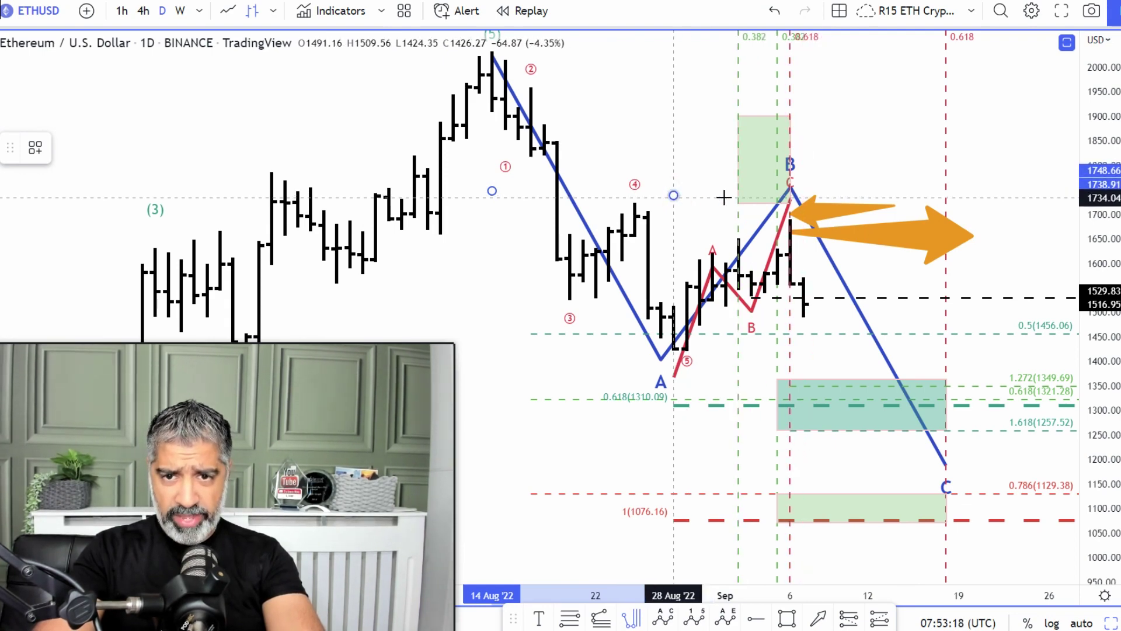
left_click(789, 200)
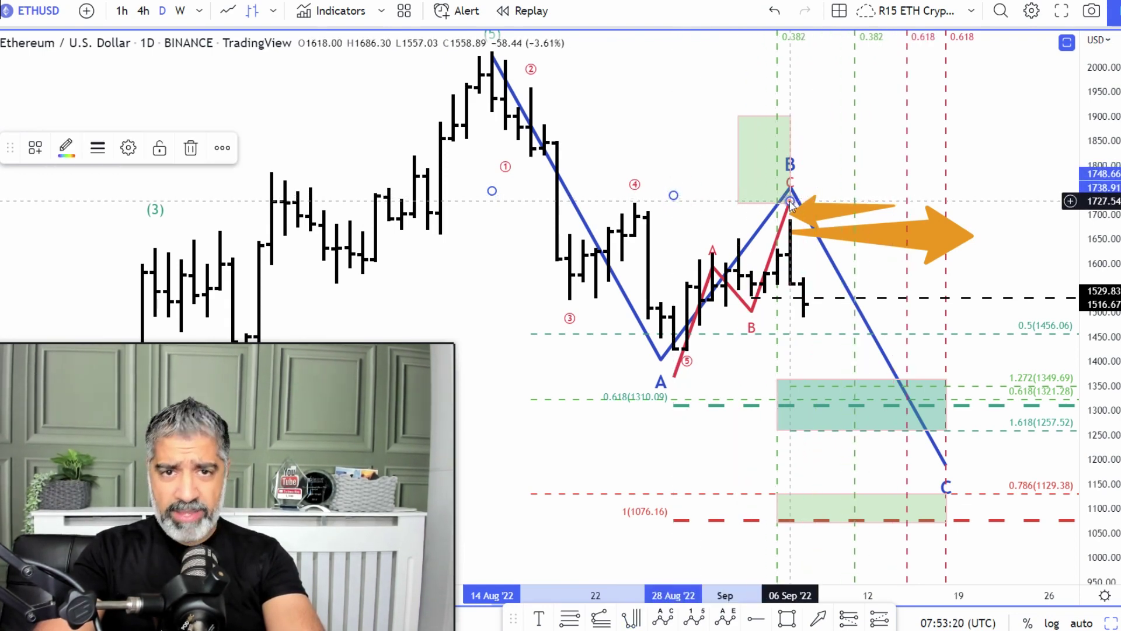
- Turn off the new Fib time's 0.618 level and turn on its 1 level
left_click(122, 148)
left_click_drag(630, 39, 680, 42)
left_click(431, 283)
left_click(477, 326)
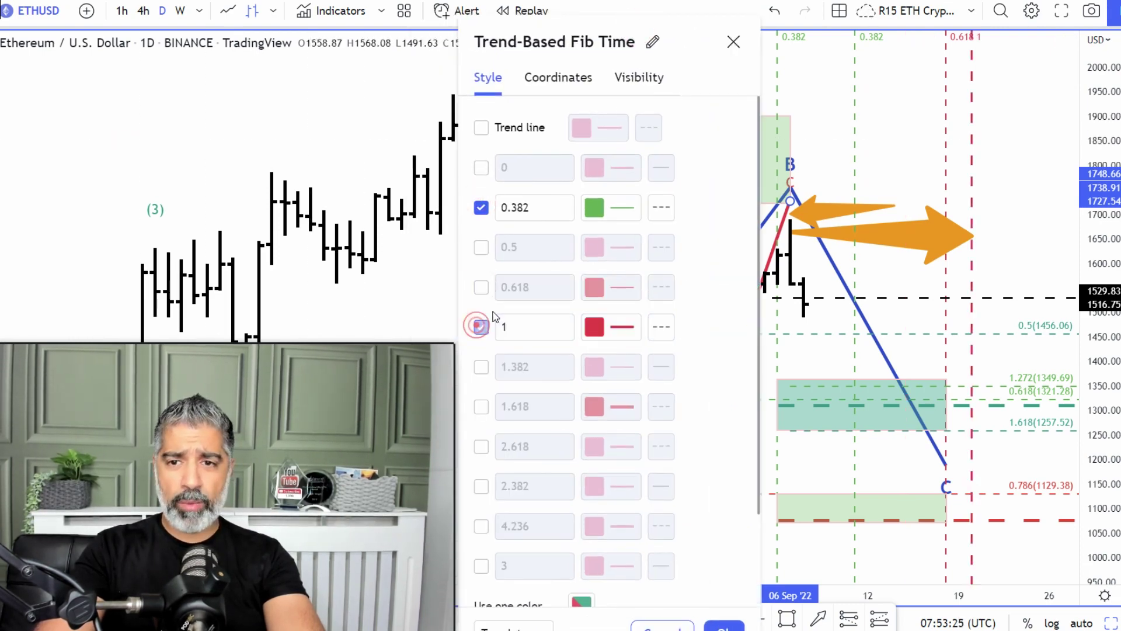
left_click(724, 628)
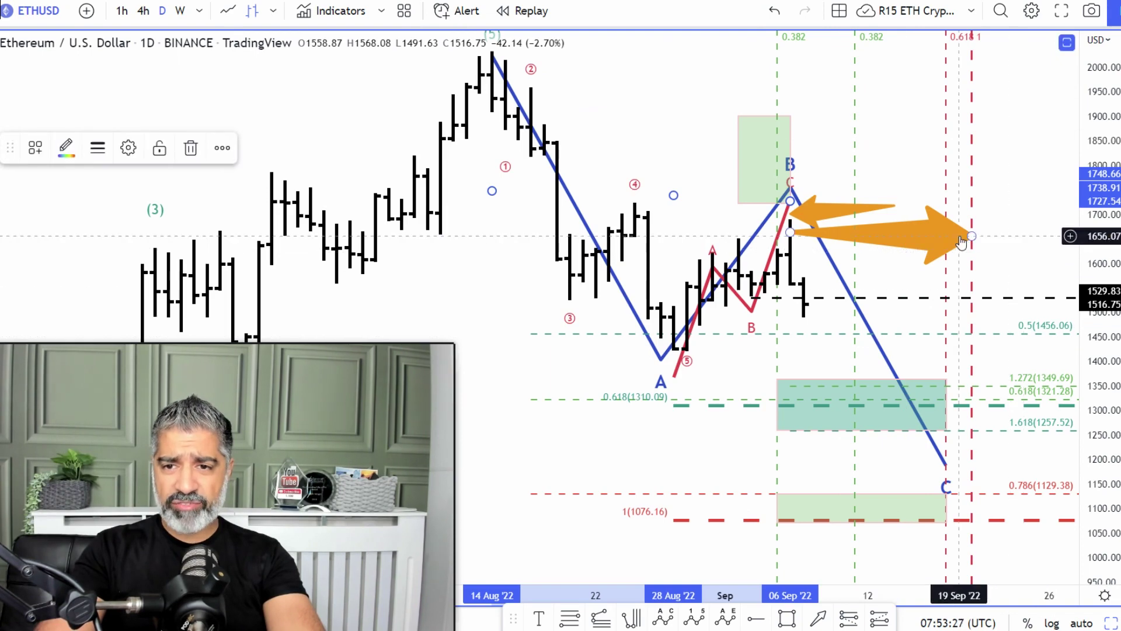
- Narrow the teal rectangle to fit between the red 0.618 and 1 time lines and place a copy of it over the lower price zone
left_click(779, 406)
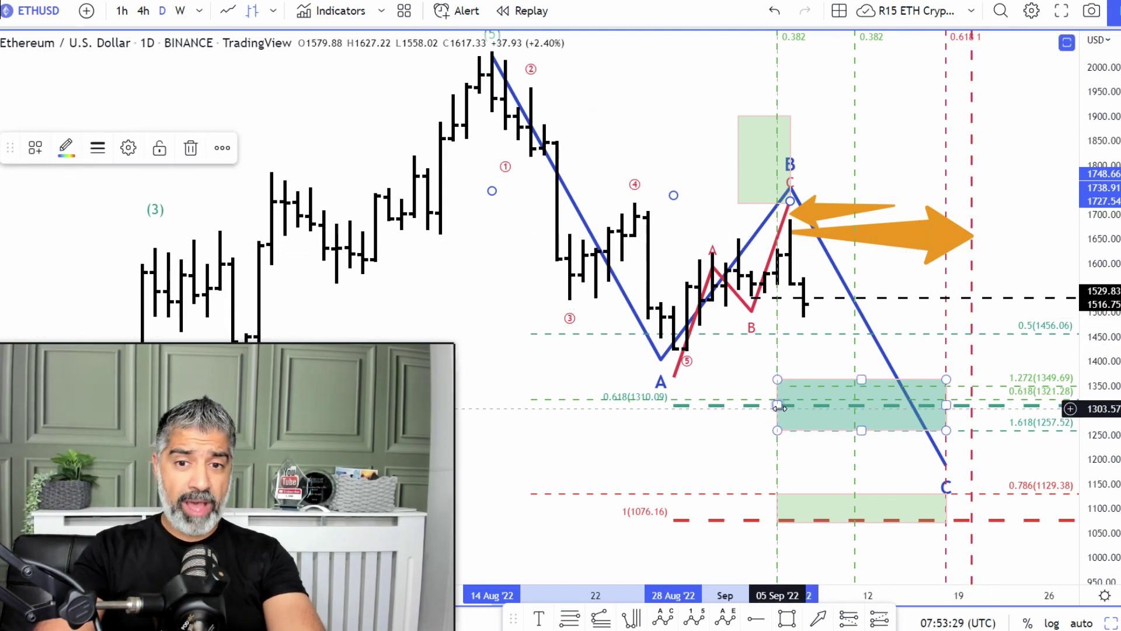
left_click(779, 405)
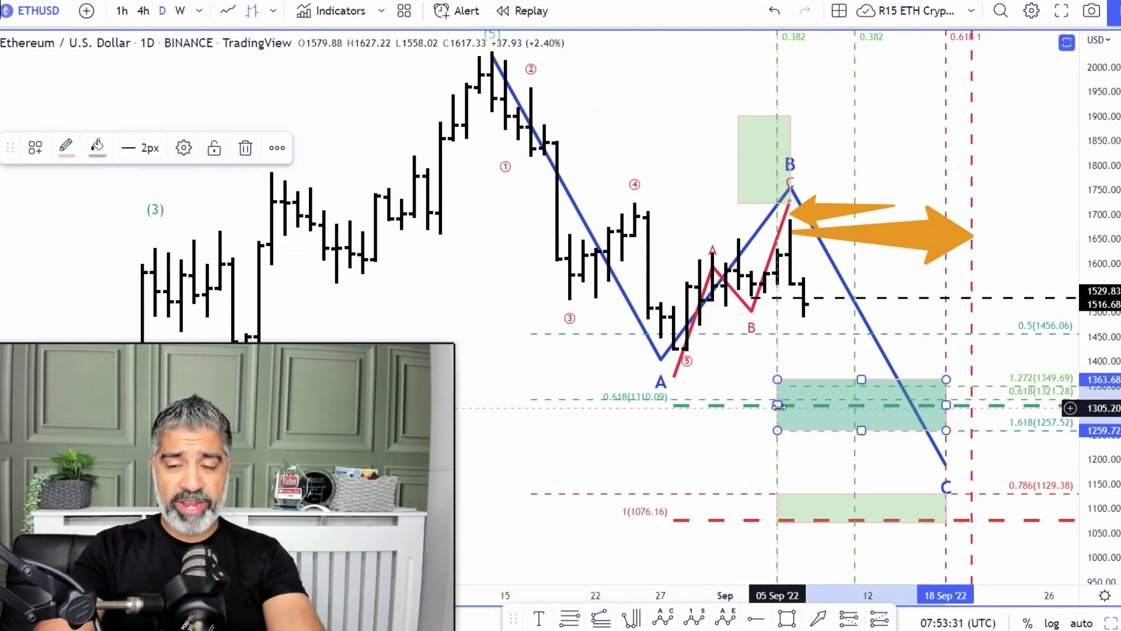
left_click_drag(946, 405, 971, 406)
left_click_drag(777, 404, 963, 521)
- Copy the lower green rectangle up between the 1.272 and 1.618 levels and lower the upper teal rectangle's top edge to the 1.272 level
left_click(853, 503)
left_click_drag(845, 511, 841, 478)
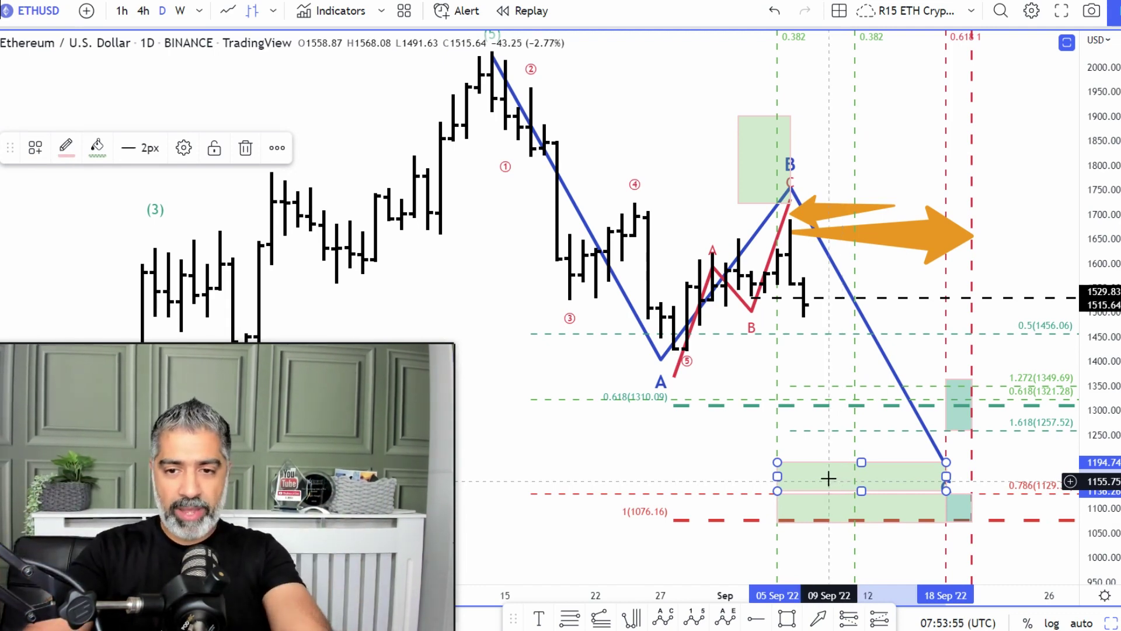
mouse_move(830, 468)
left_mouse_down()
mouse_move(831, 393)
mouse_move(859, 427)
left_mouse_up()
left_click(959, 409)
left_click_drag(959, 380, 959, 386)
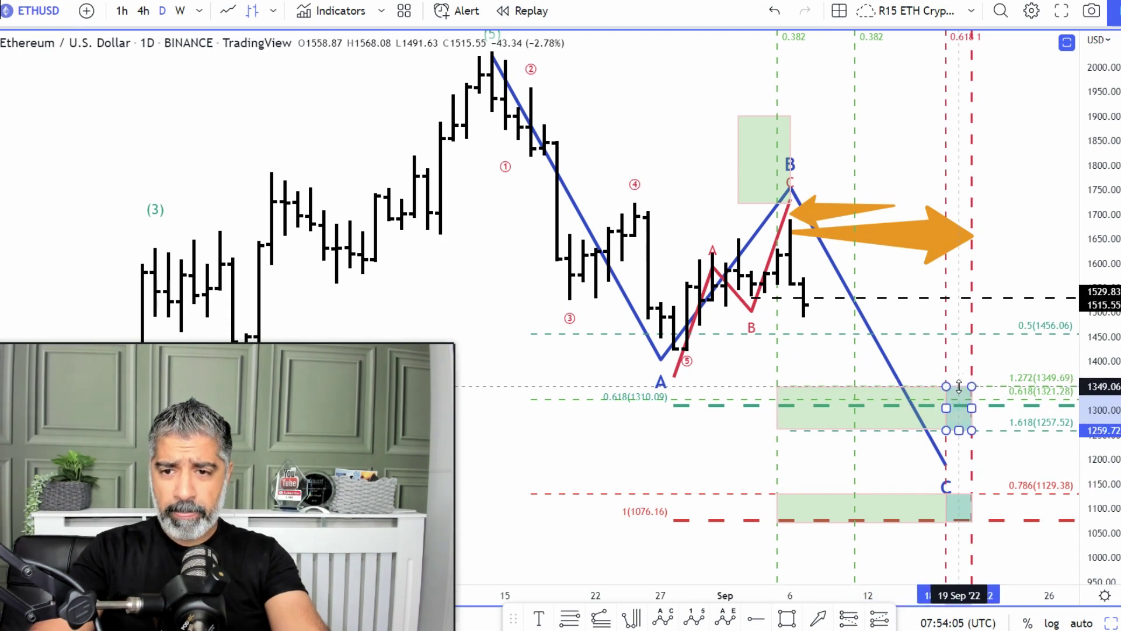
left_click(718, 464)
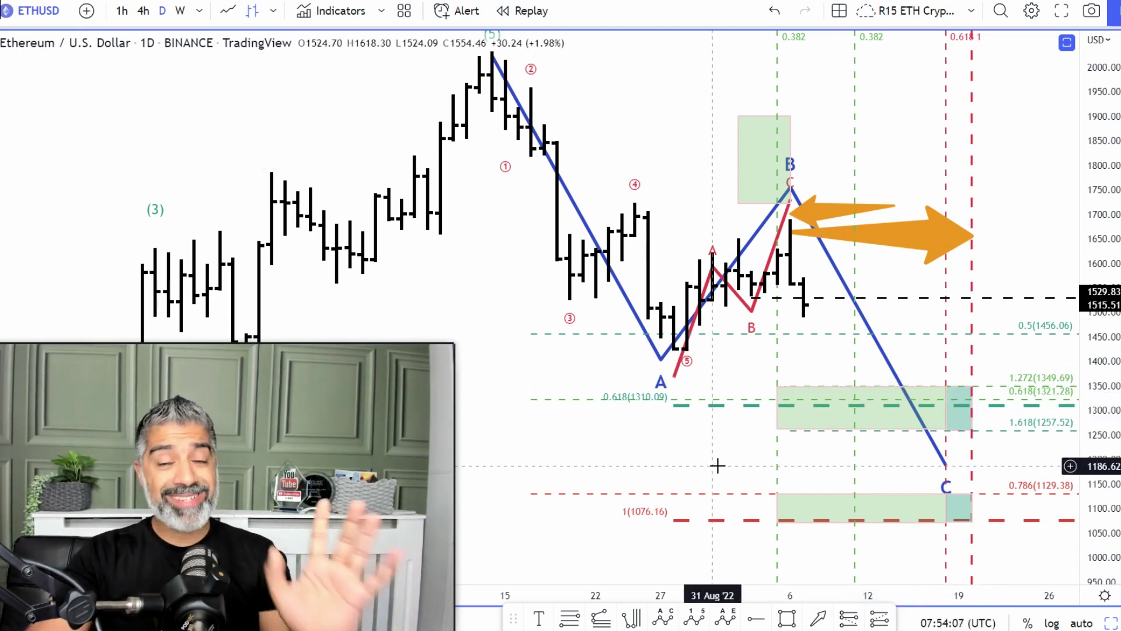
- Restore the oscillator pane beneath the maximized price chart
left_click(916, 246)
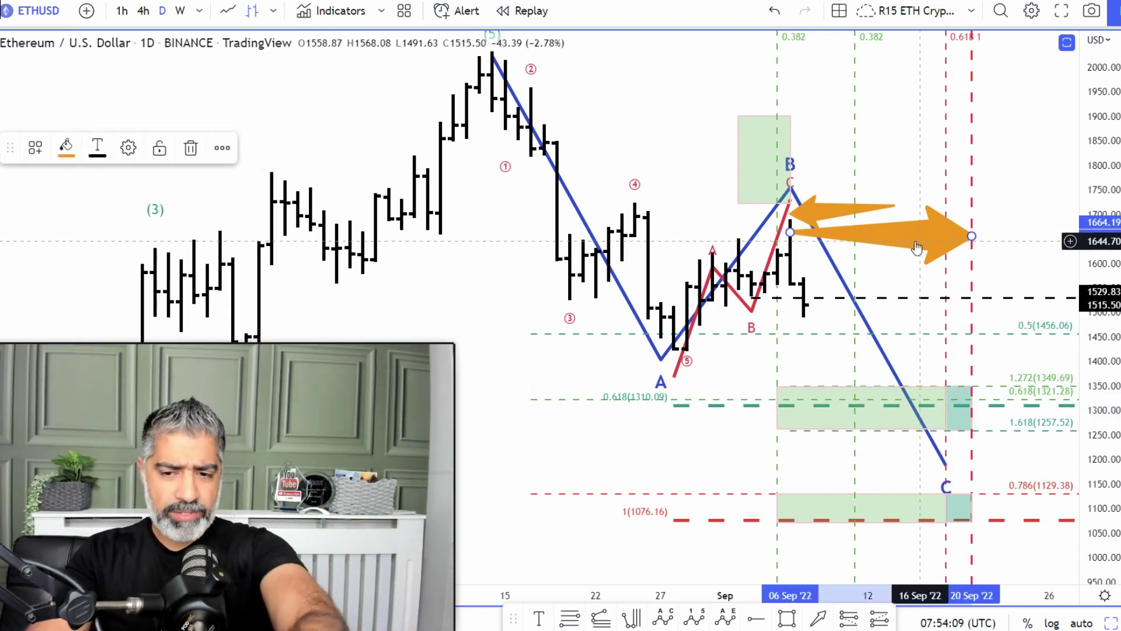
left_click(831, 213)
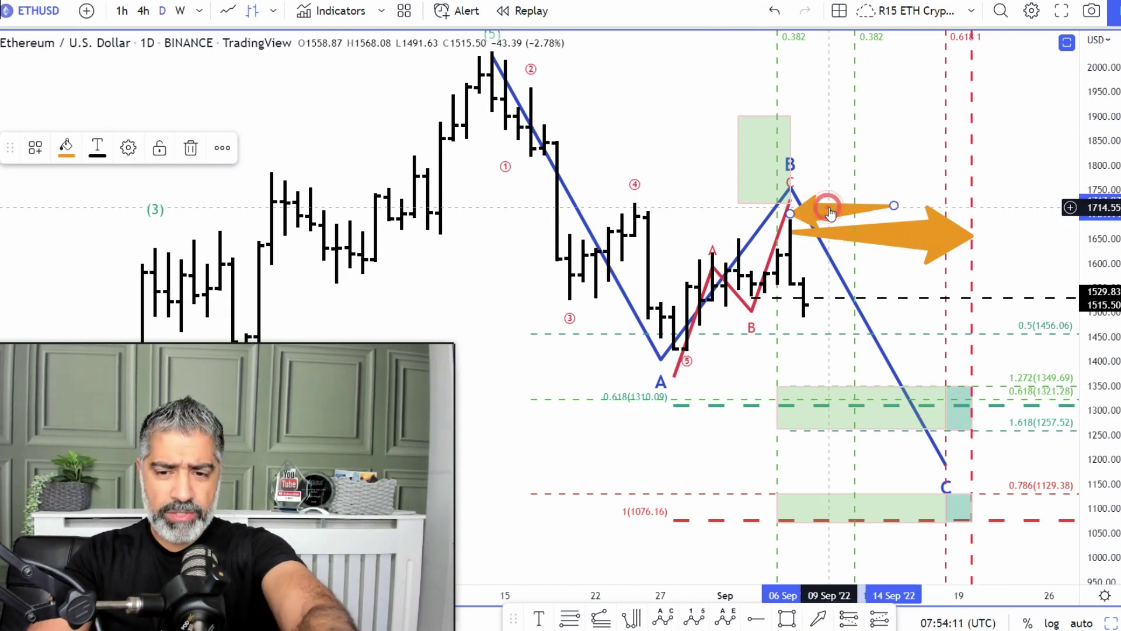
left_click(915, 238)
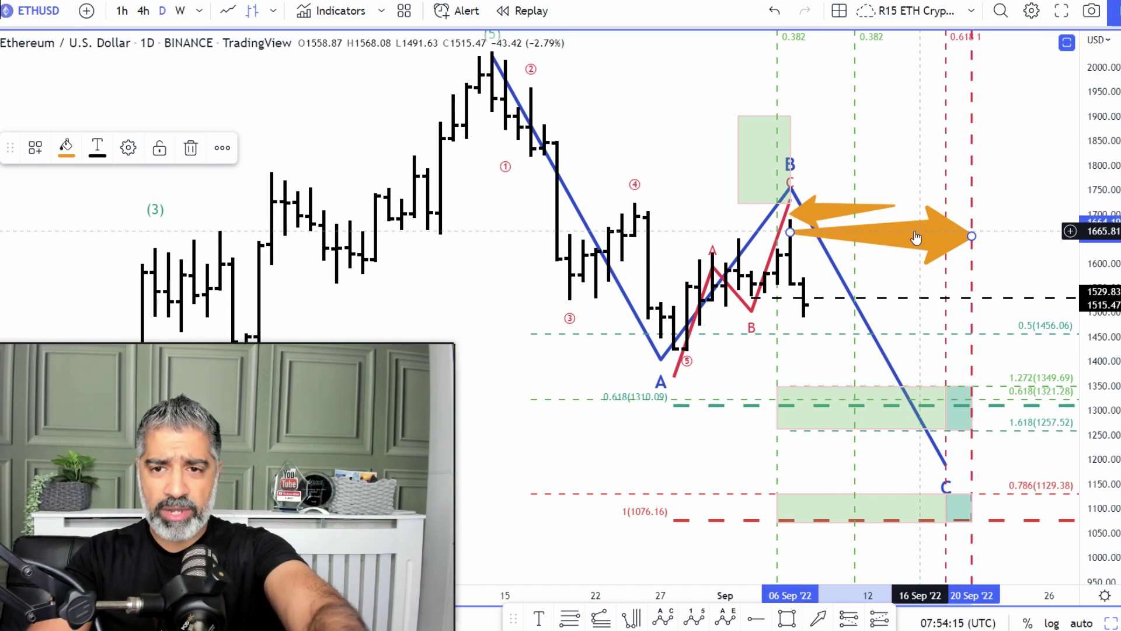
double_click(888, 168)
- Delete both orange arrows, the green rectangle beside wave B and the black dashed horizontal line
left_click(925, 202)
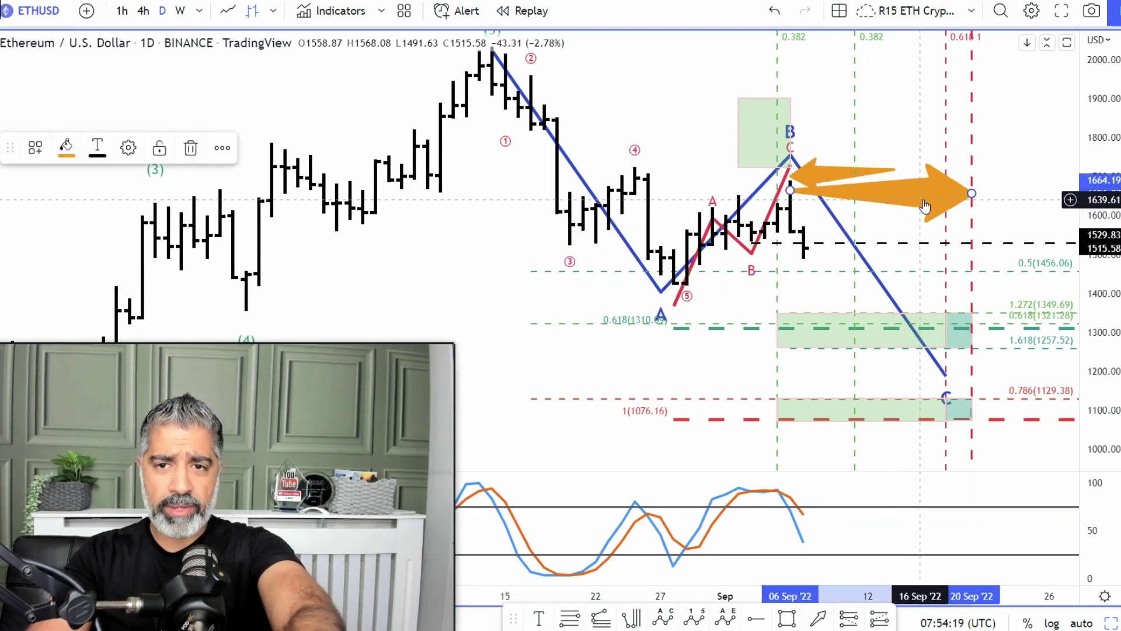
key("Delete")
left_click(826, 175)
key("Delete")
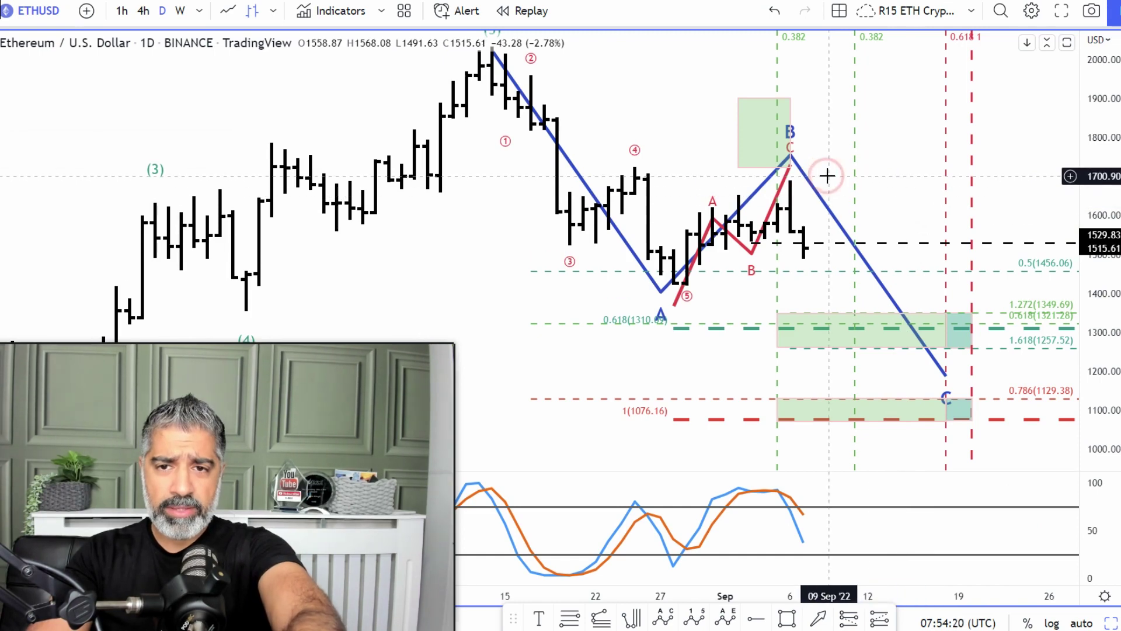
left_click(739, 135)
key("Delete")
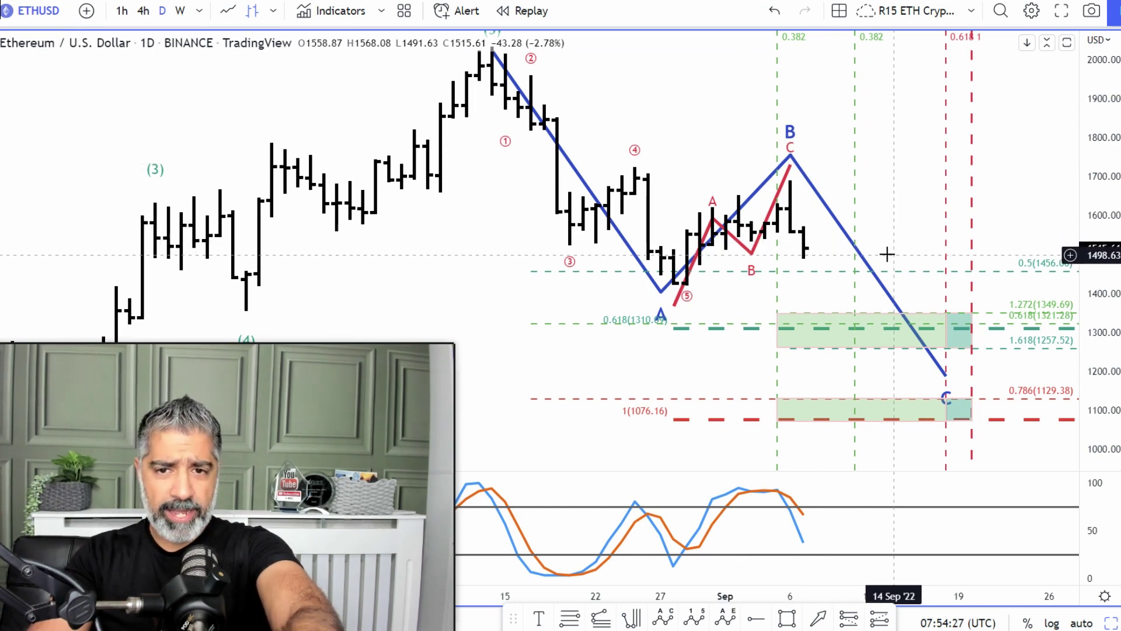
- Turn off the 0.5 level of the Fib retracement that also shows 0.618 and 0.786
double_click(834, 277)
left_click(575, 319)
left_click(705, 625)
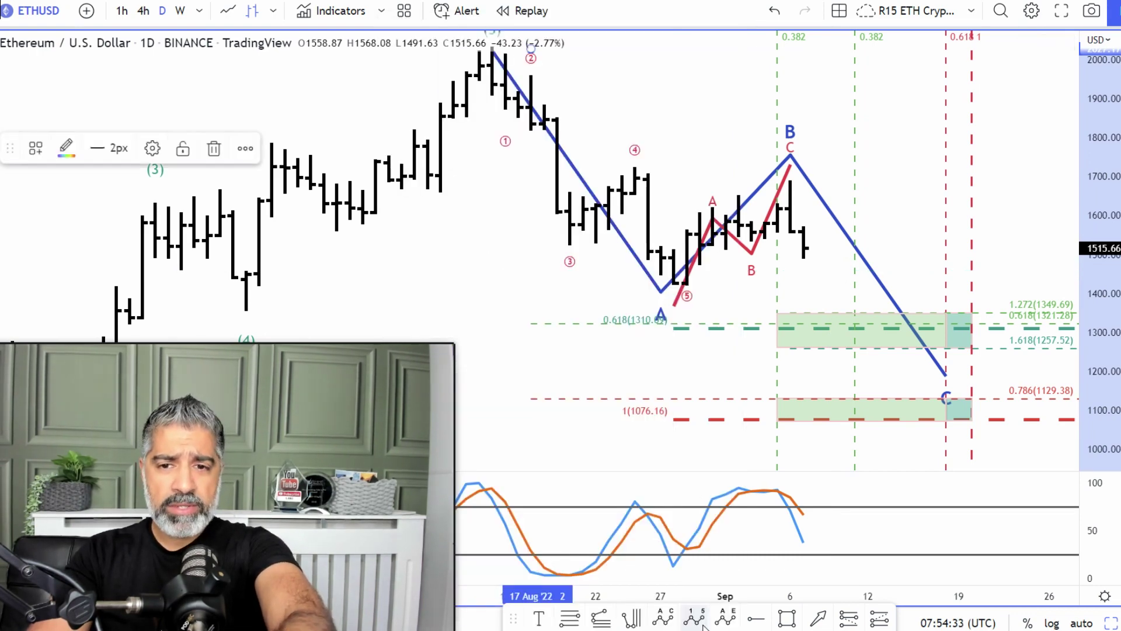
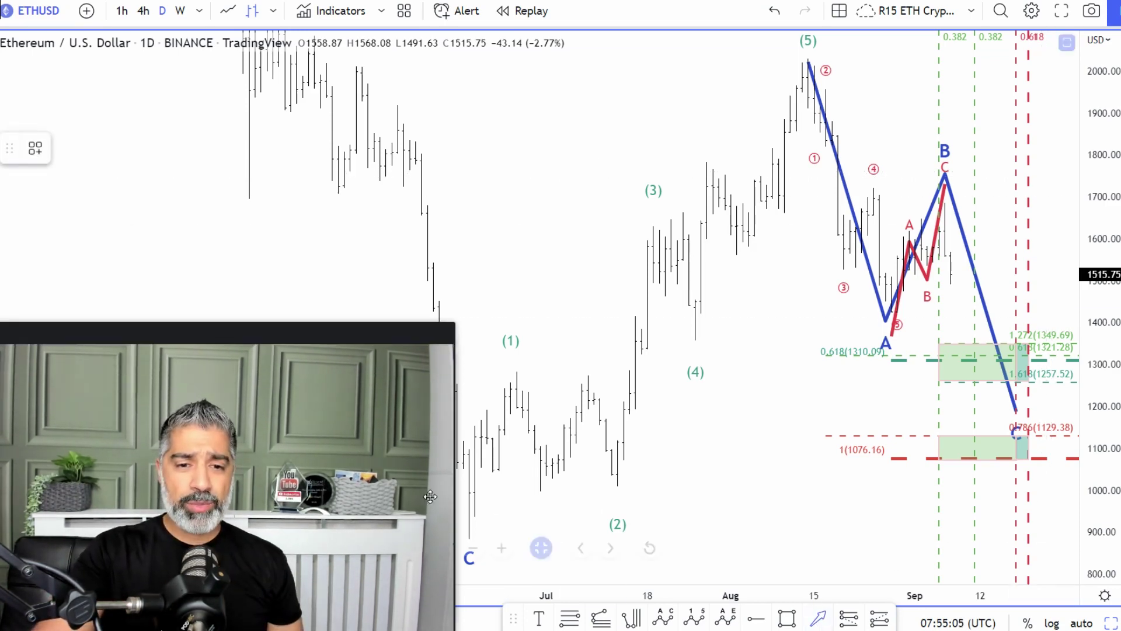
- Draw a large orange arrow beneath the price bars from the 19 Jun '22 low to mid-August
mouse_move(473, 497)
left_mouse_down()
mouse_move(721, 475)
mouse_move(805, 64)
mouse_move(793, 488)
mouse_move(808, 490)
left_mouse_up()
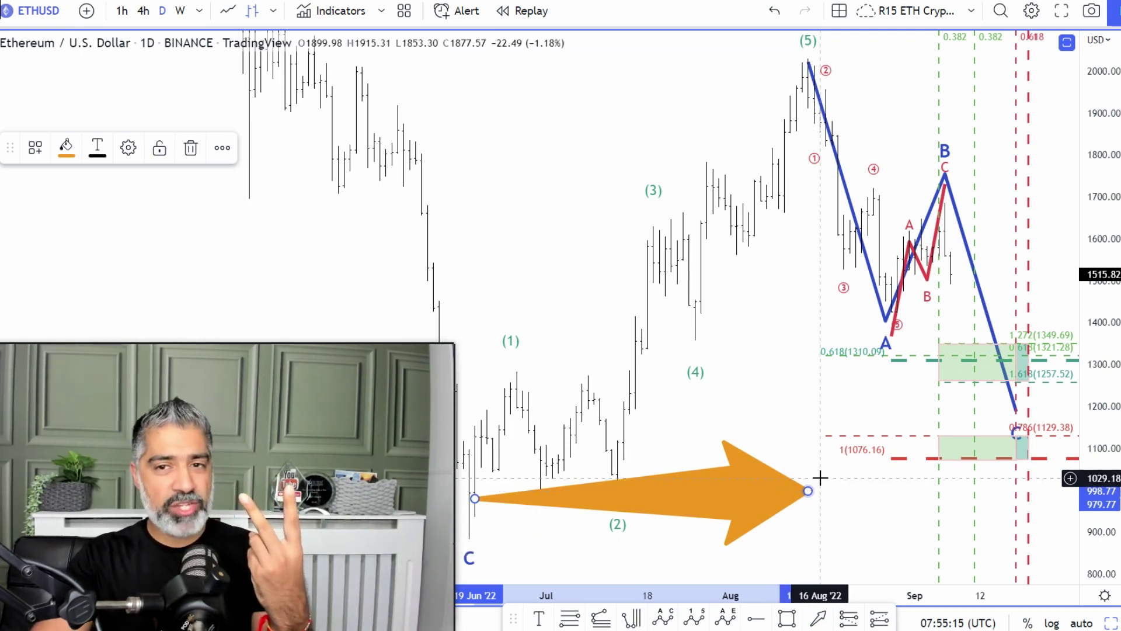
left_click(728, 267)
left_click_drag(616, 88, 1001, 51)
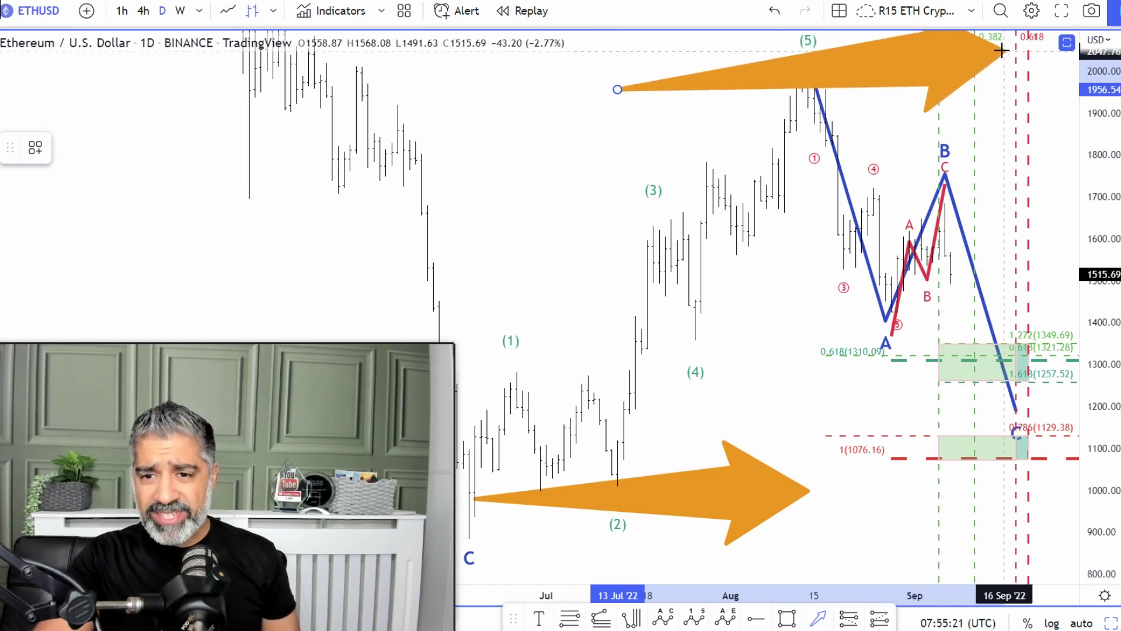
key("Escape")
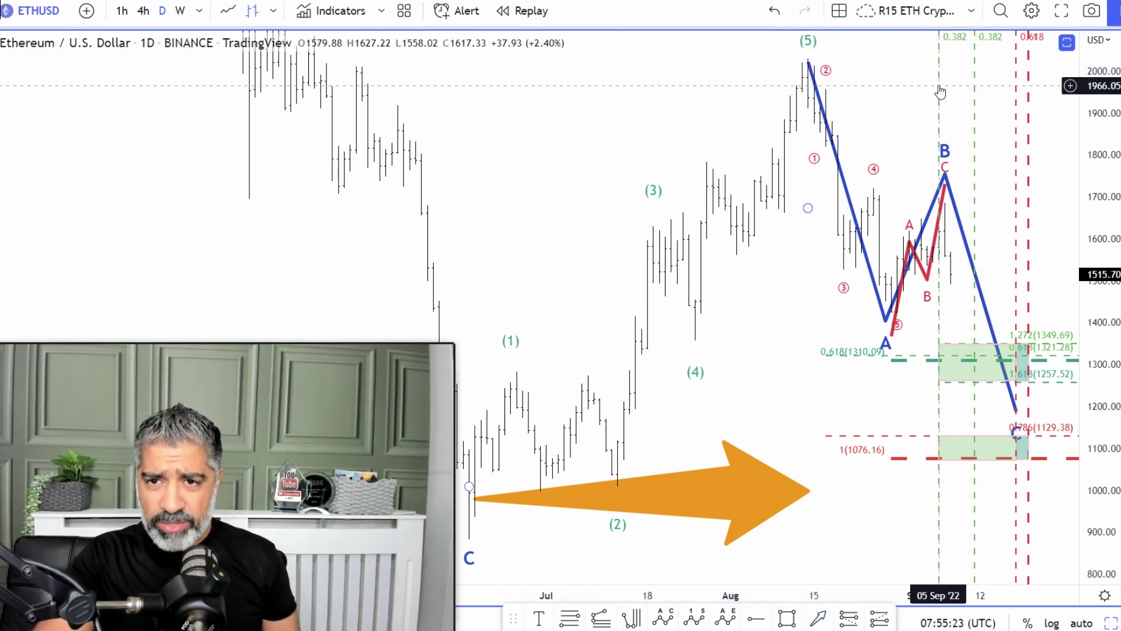
left_click(939, 87)
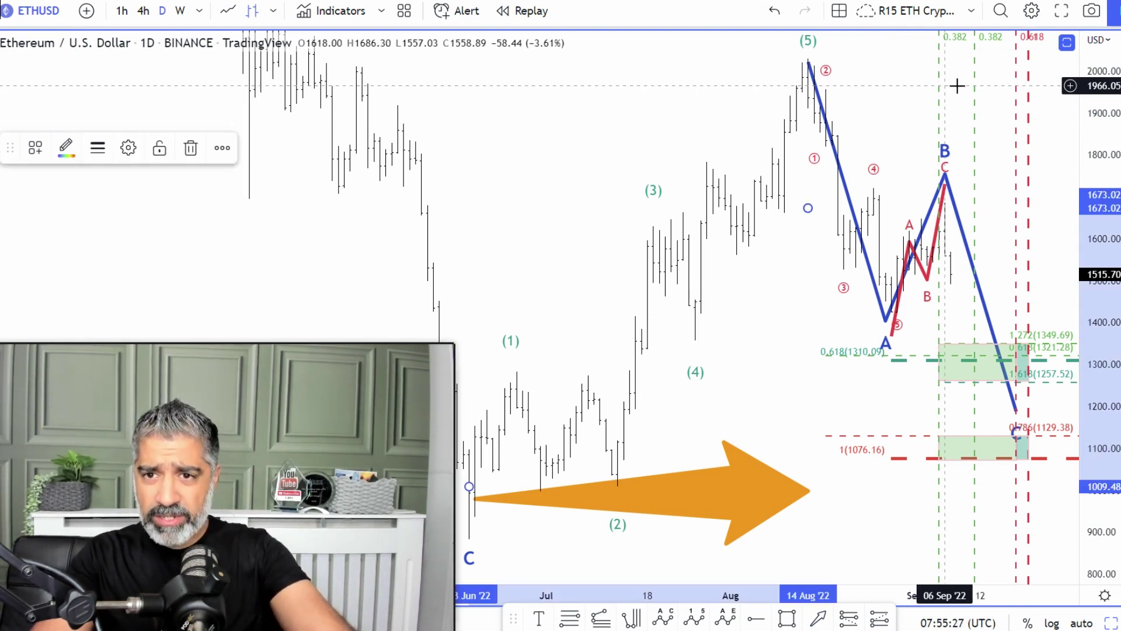
left_click(975, 94)
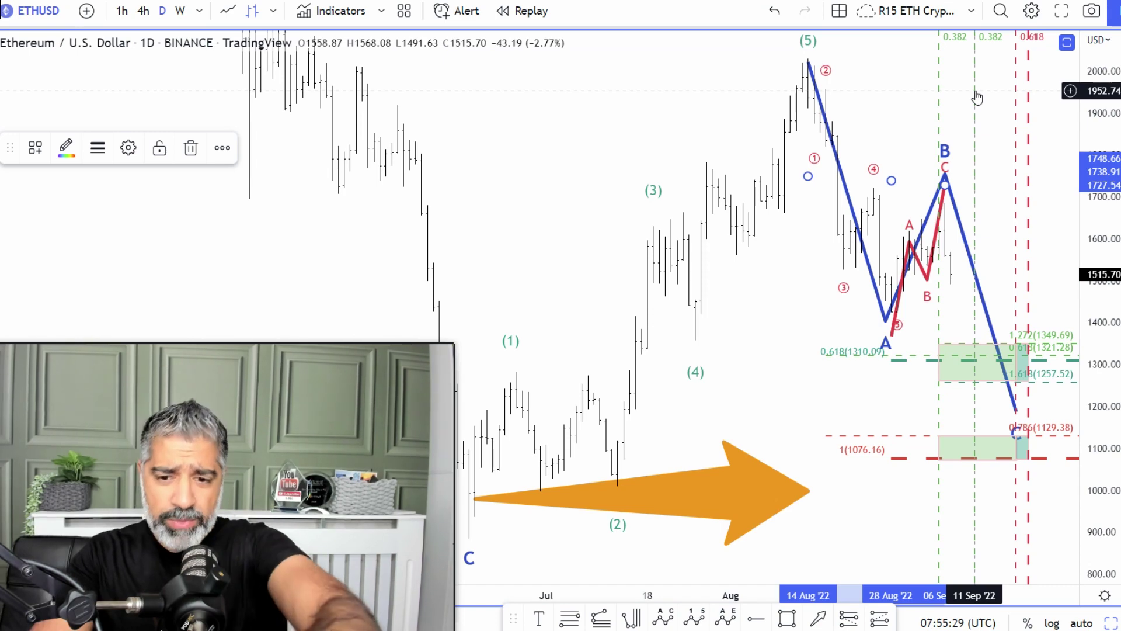
key("Delete")
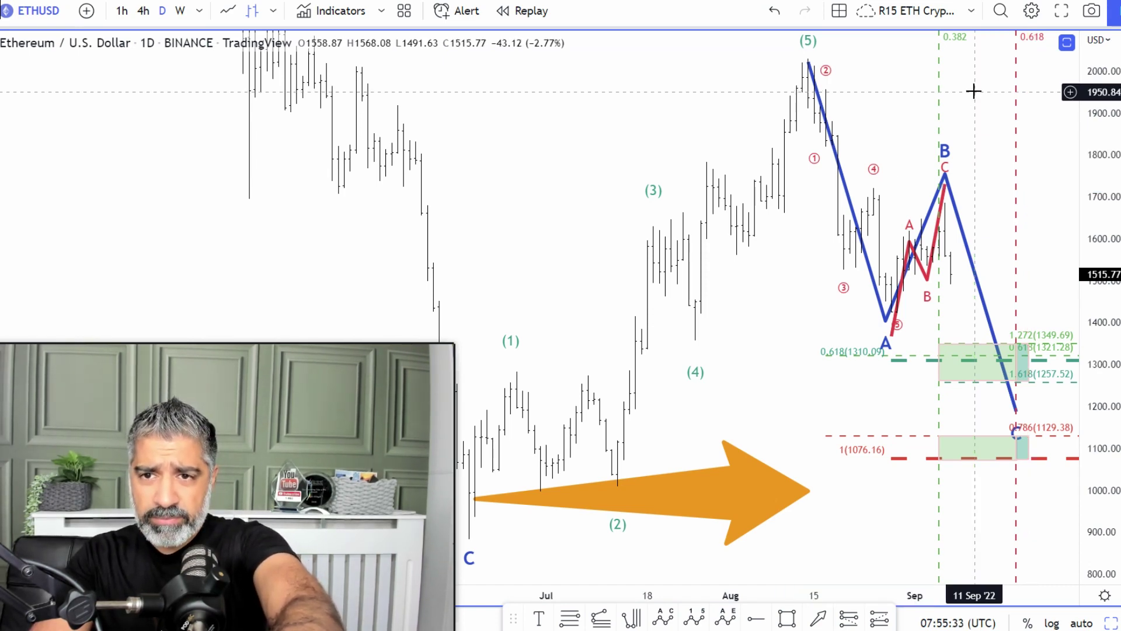
key("ctrl+z")
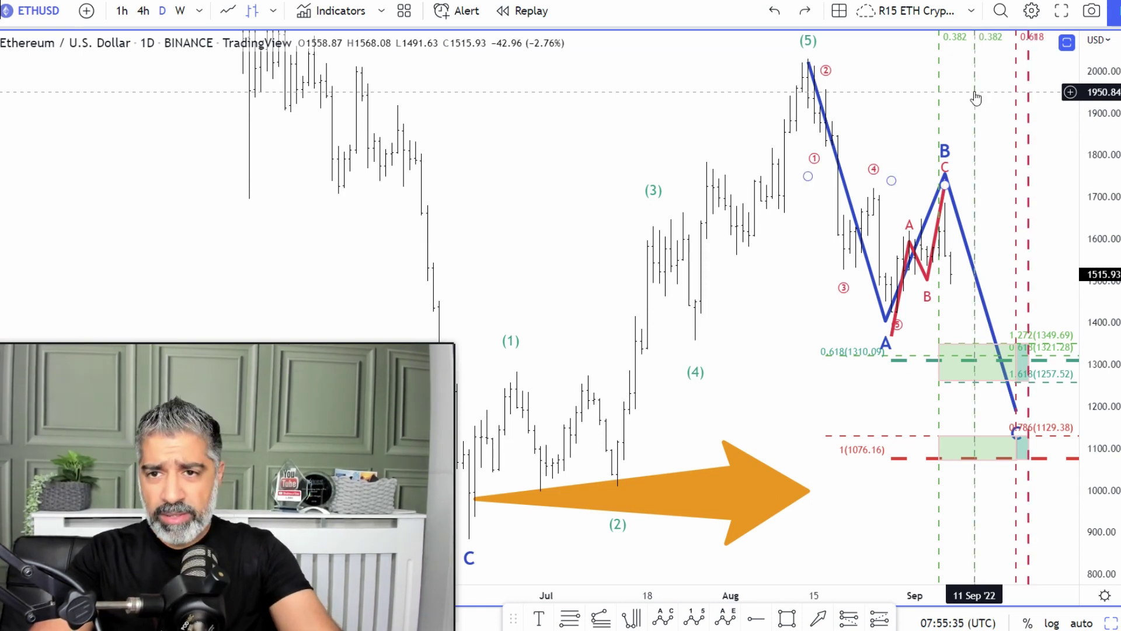
- Turn off the 0.382 level of the Trend-Based Fib Time drawing that also shows the 1 level
double_click(877, 107)
left_click(431, 205)
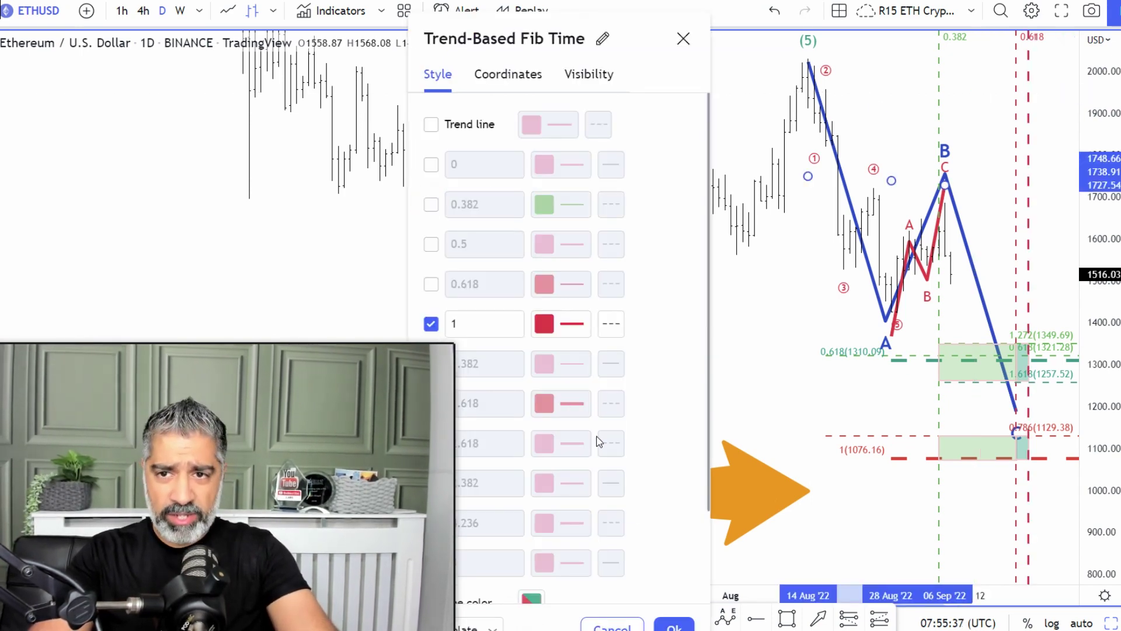
left_click(678, 625)
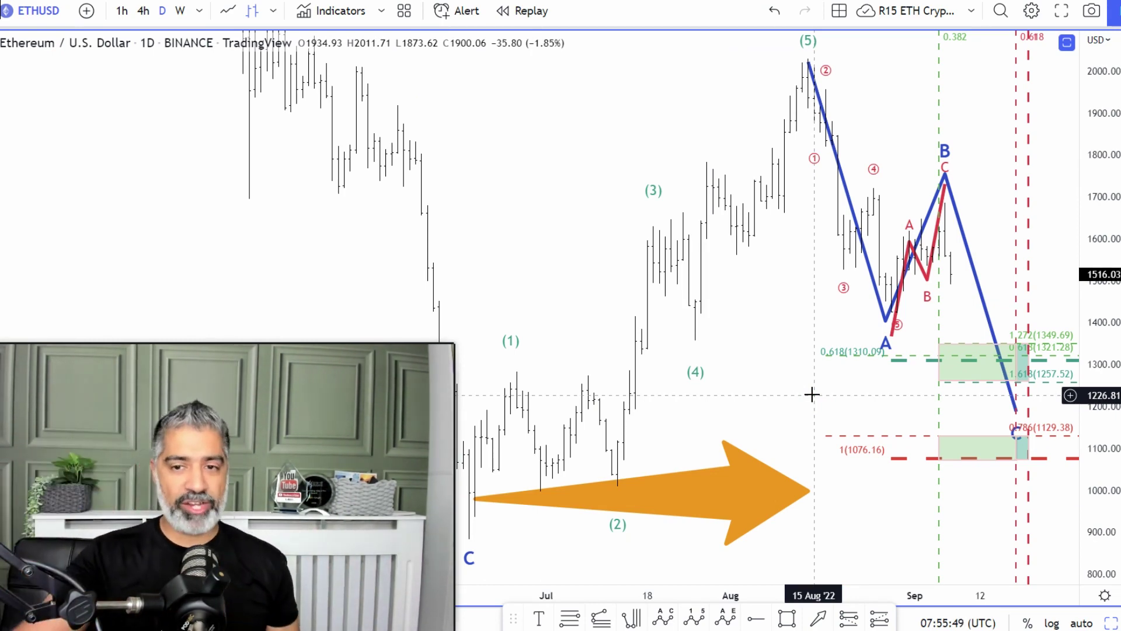
left_click(818, 618)
mouse_move(588, 86)
left_mouse_down()
mouse_move(806, 68)
mouse_move(889, 331)
mouse_move(915, 317)
mouse_move(946, 170)
mouse_move(958, 289)
mouse_move(873, 328)
mouse_move(944, 343)
mouse_move(973, 380)
mouse_move(1016, 332)
mouse_move(963, 336)
mouse_move(1008, 368)
mouse_move(957, 344)
left_mouse_up()
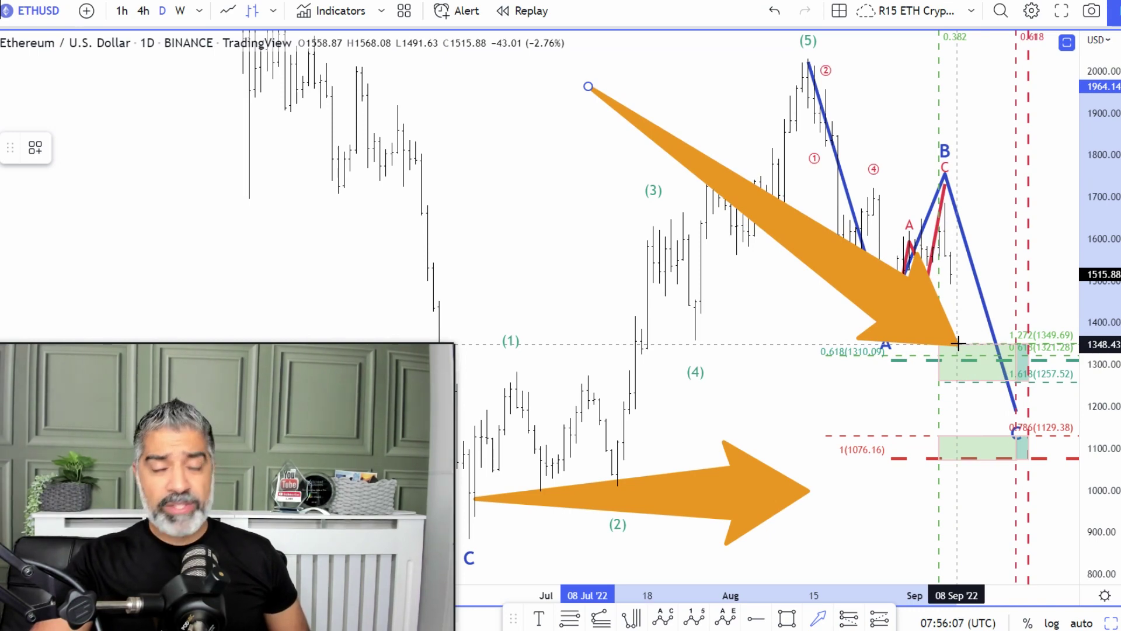
left_click_drag(956, 346, 954, 382)
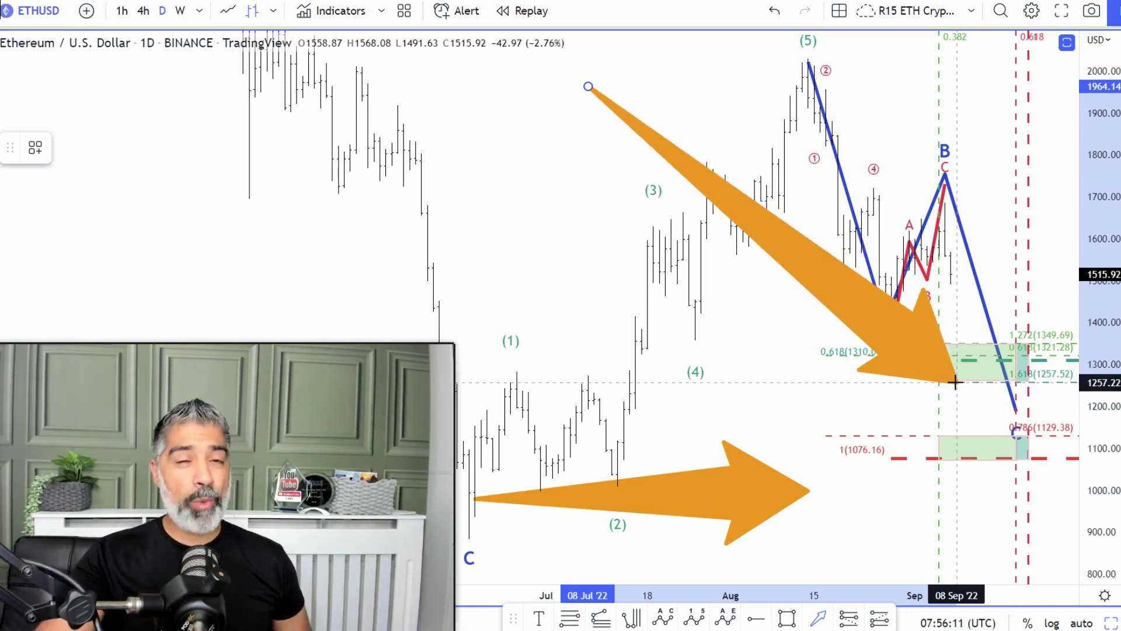
mouse_move(979, 375)
left_mouse_down()
mouse_move(963, 352)
mouse_move(964, 433)
mouse_move(977, 429)
mouse_move(968, 459)
left_mouse_up()
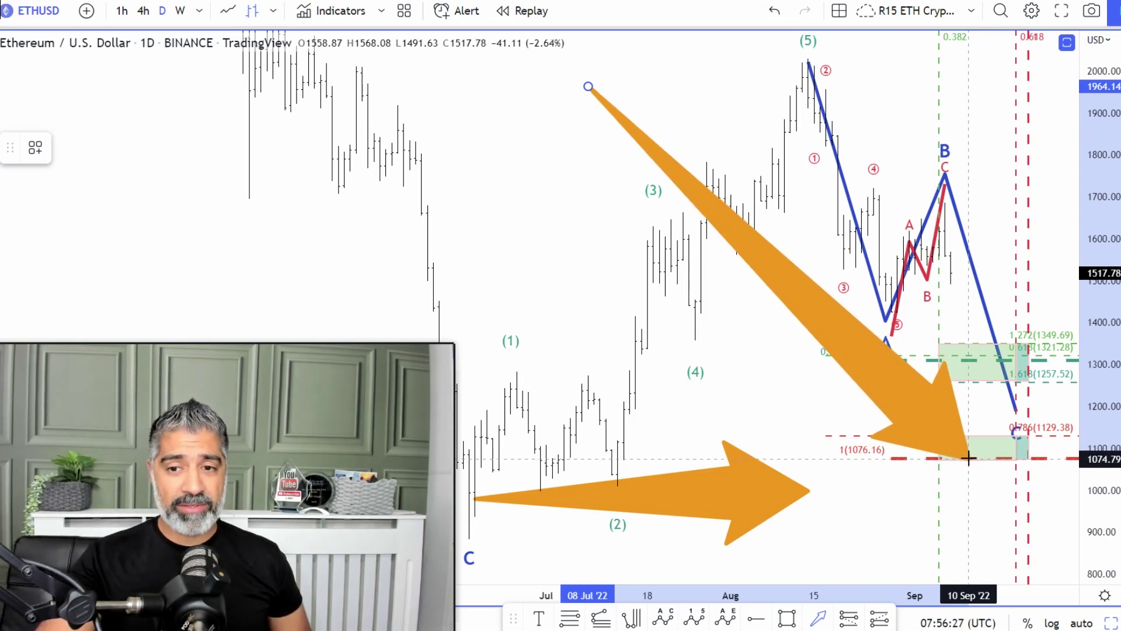
key("Escape")
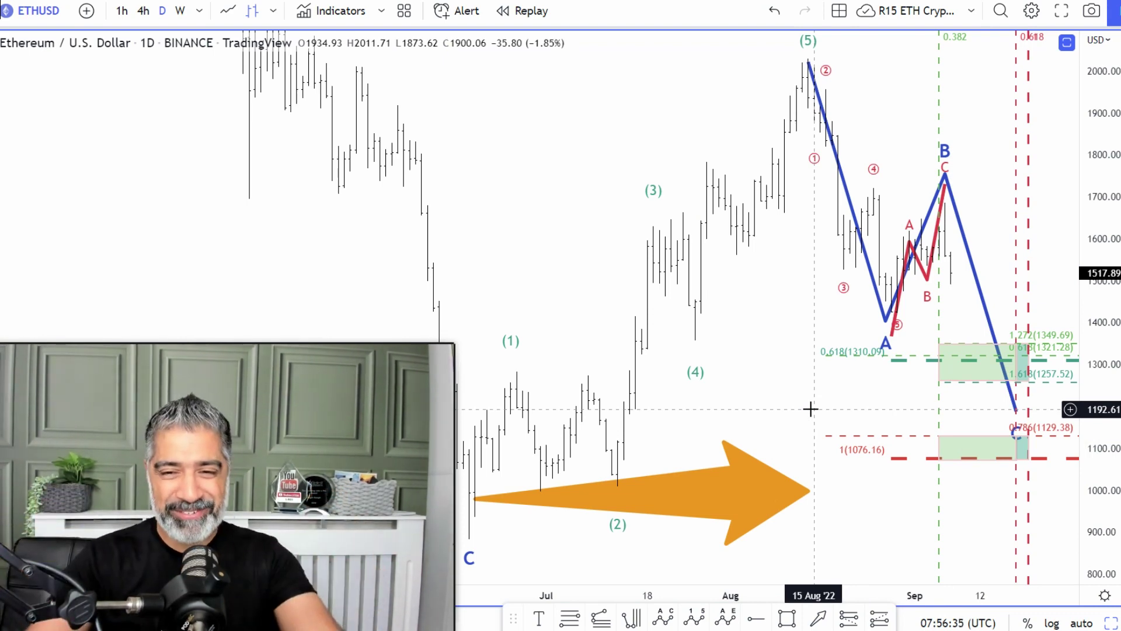
- Restore the oscillator pane beneath the price chart and delete the orange arrow under the June to August lows
double_click(810, 408)
left_click(758, 408)
key("Delete")
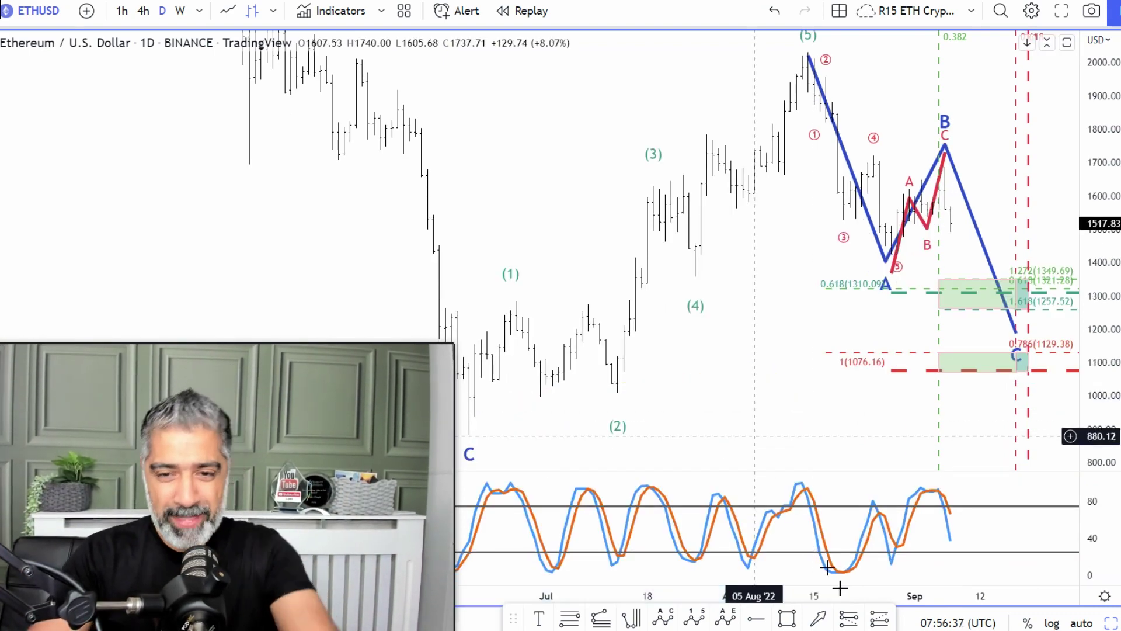
- Draw a falling orange arrow in the oscillator pane from the 06 Sep '22 peak to about 10 Sep '22
left_click_drag(958, 597, 855, 595)
left_click_drag(1016, 165, 906, 181)
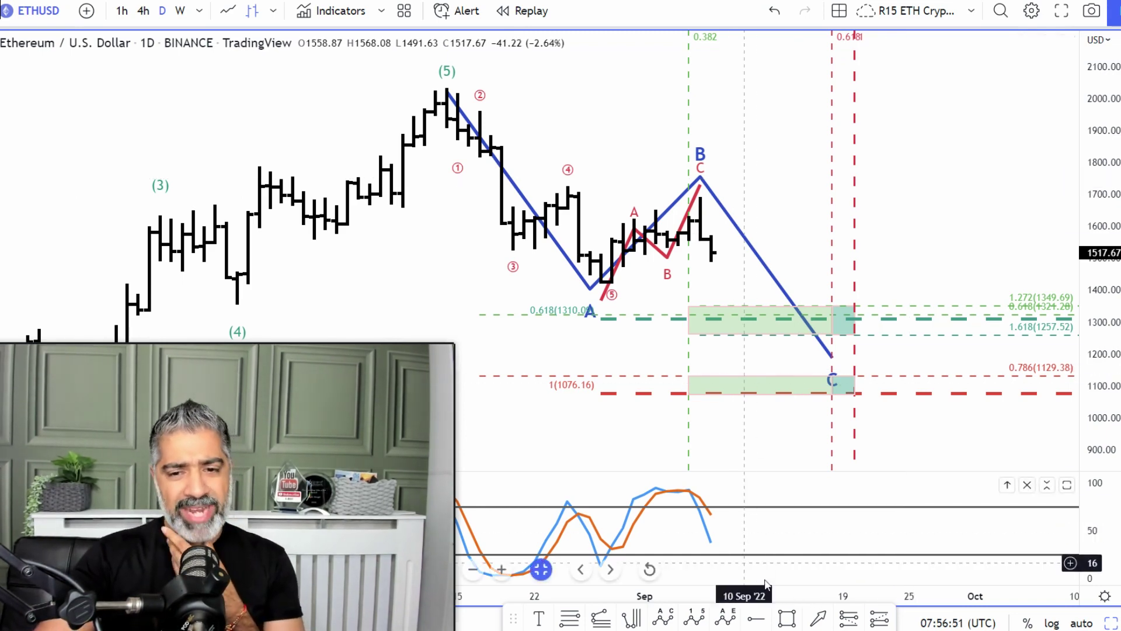
left_click_drag(700, 495, 745, 575)
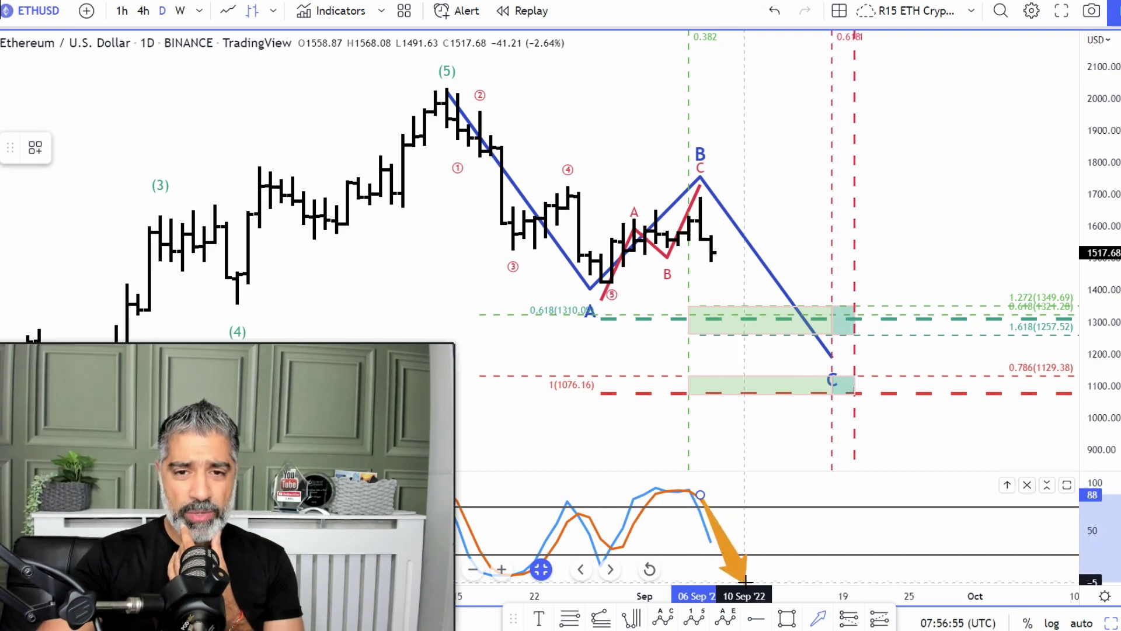
left_click(746, 583)
- Draw a large orange arrow on the price chart from just under the wave B high down to the red 1 level
left_click(818, 619)
left_click(700, 208)
left_click_drag(729, 309, 754, 395)
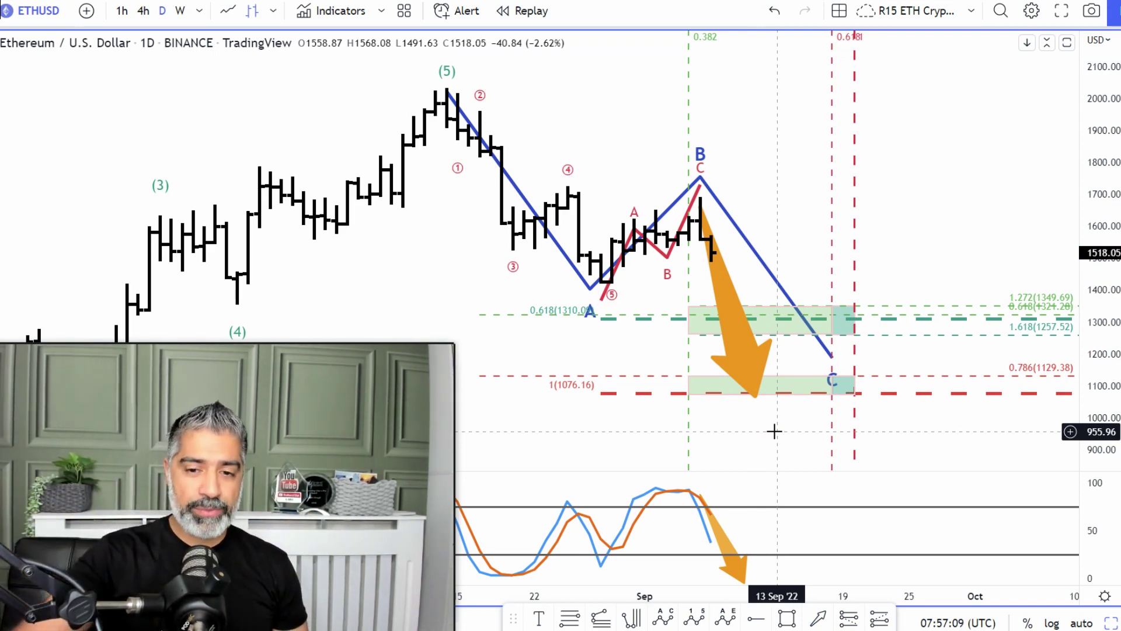
left_click(818, 617)
mouse_move(965, 157)
left_mouse_down()
mouse_move(696, 178)
mouse_move(723, 283)
mouse_move(746, 296)
mouse_move(748, 376)
mouse_move(471, 150)
mouse_move(491, 170)
mouse_move(568, 182)
left_mouse_up()
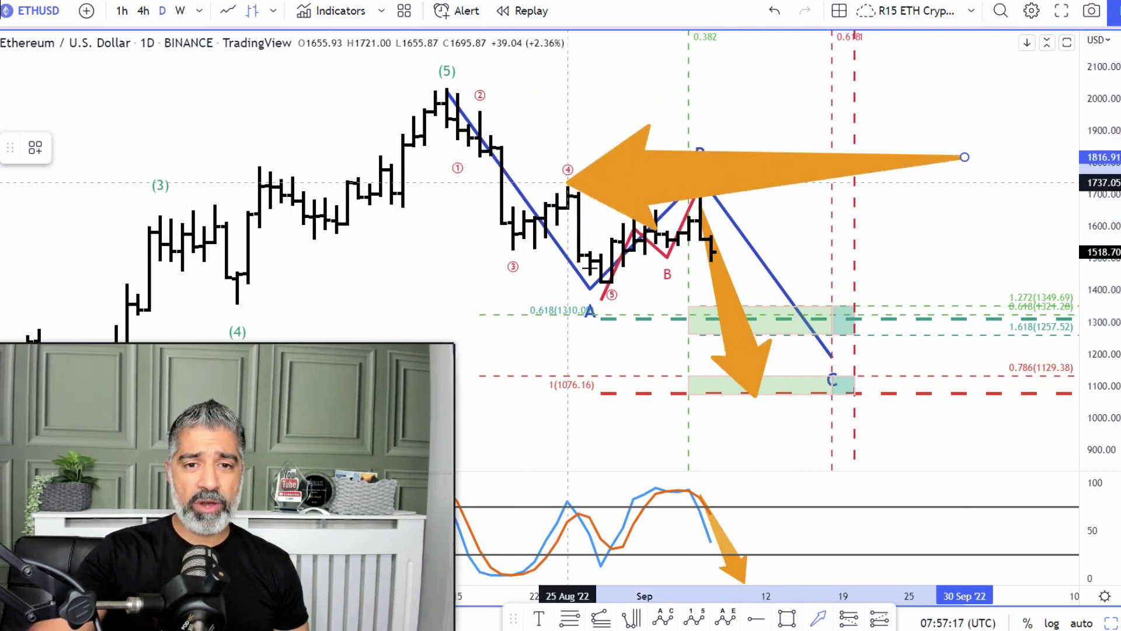
key("Escape")
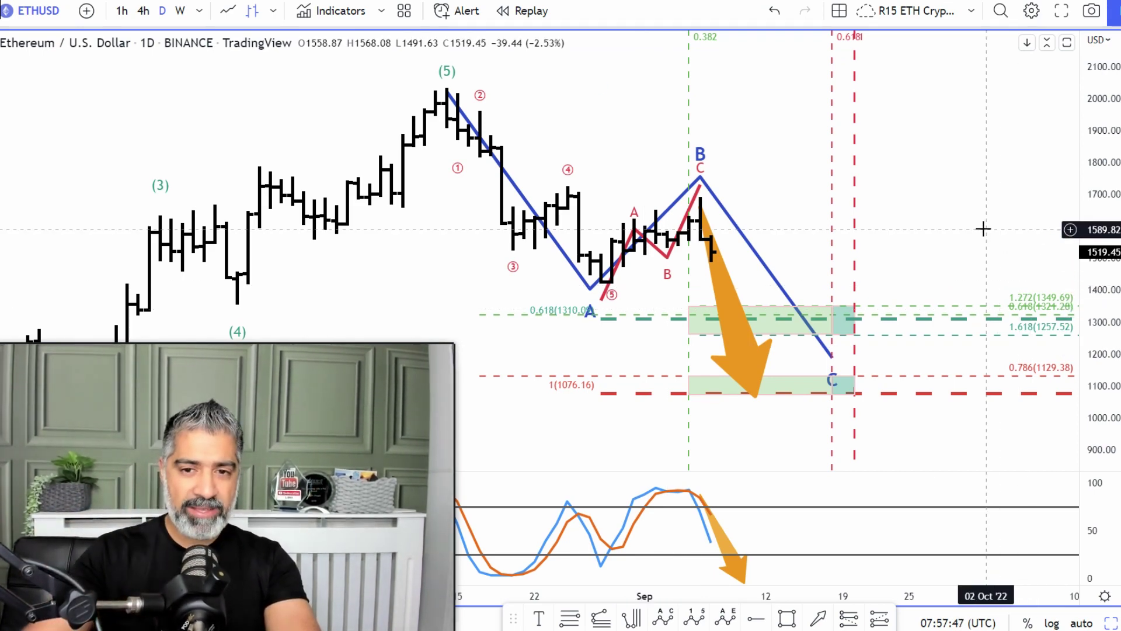
- Move the tip of the large orange arrow to 20 Sep '22 at about 1088, within the lower teal target box
left_click(755, 395)
left_click_drag(755, 396, 857, 374)
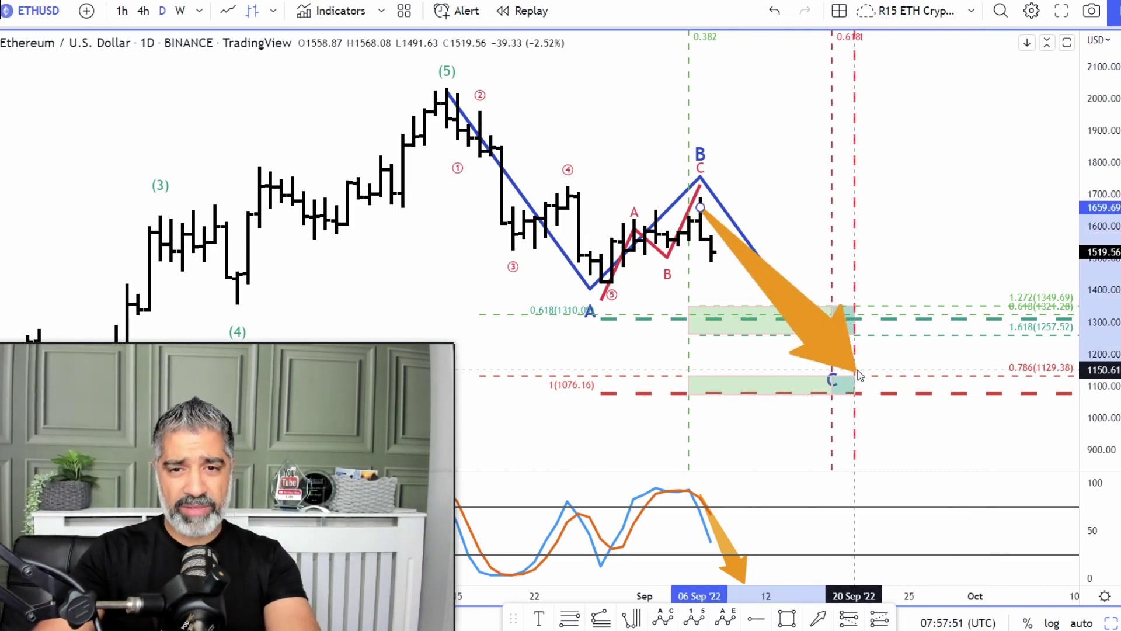
mouse_move(856, 372)
left_mouse_down()
mouse_move(588, 213)
mouse_move(436, 82)
mouse_move(475, 100)
mouse_move(616, 275)
mouse_move(701, 292)
mouse_move(833, 388)
mouse_move(854, 390)
left_mouse_up()
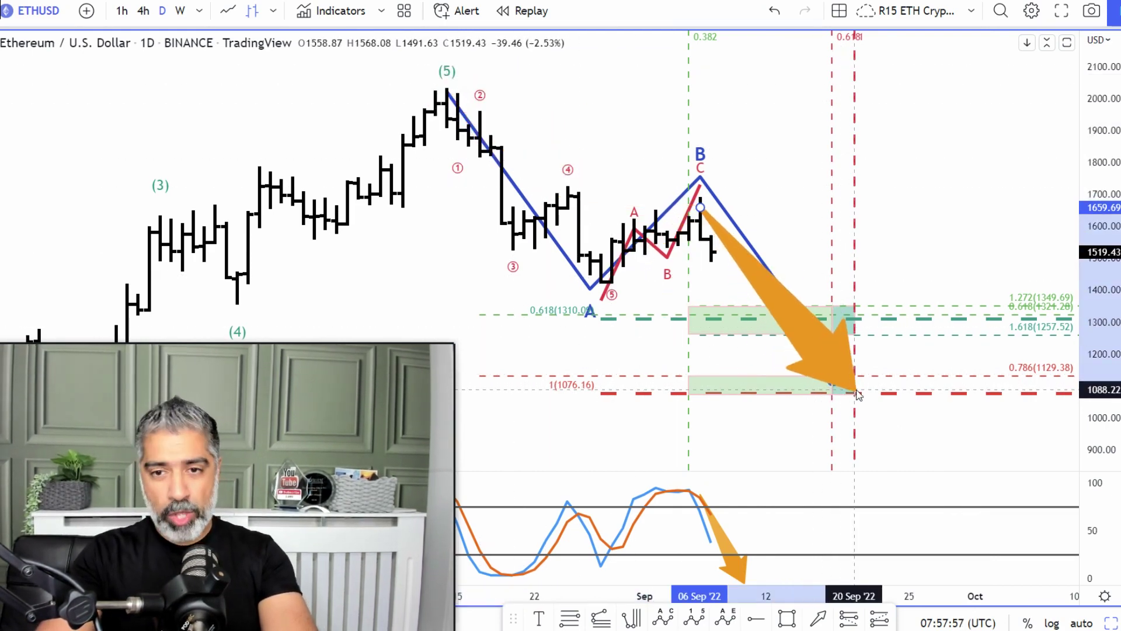
- Turn on the 0.618 level of the Trend-Based Fib Time drawing whose 1 level falls on 20 Sep '22
double_click(856, 251)
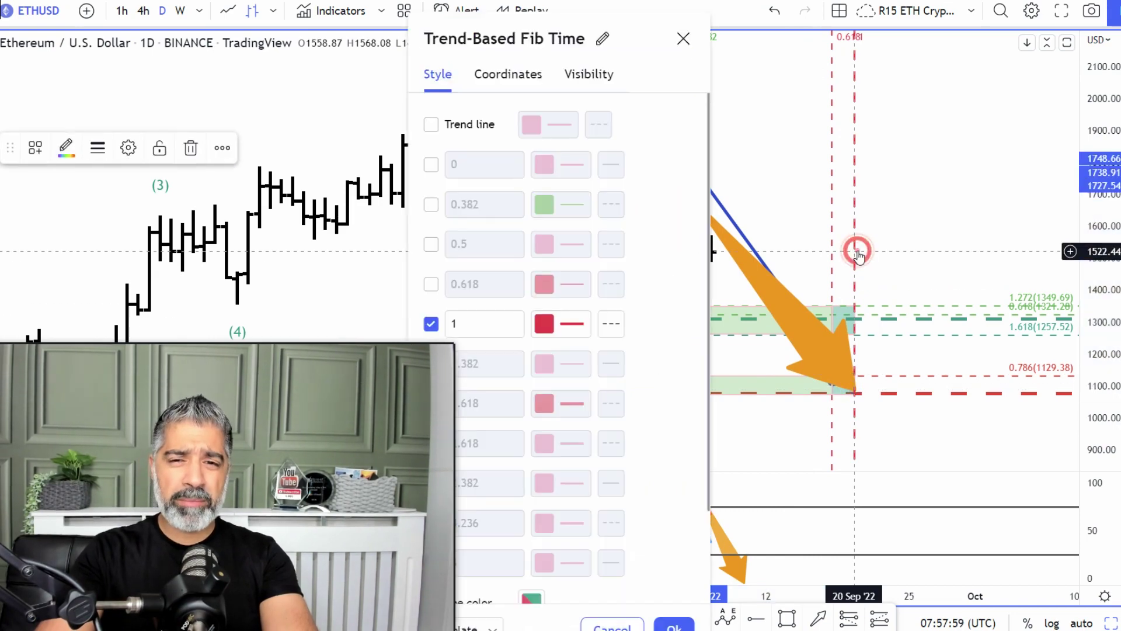
left_click(431, 284)
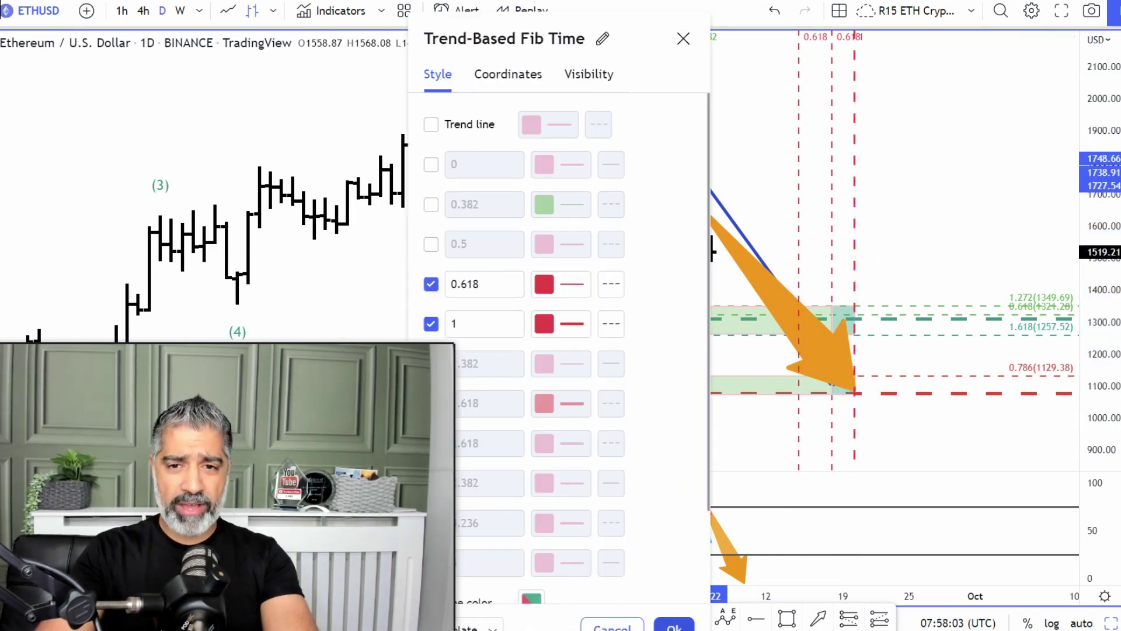
left_click(674, 627)
- Reposition the large orange arrow to run from about 1670 on 06 Sep '22 to about 1070 on 20 Sep '22
left_click(839, 372)
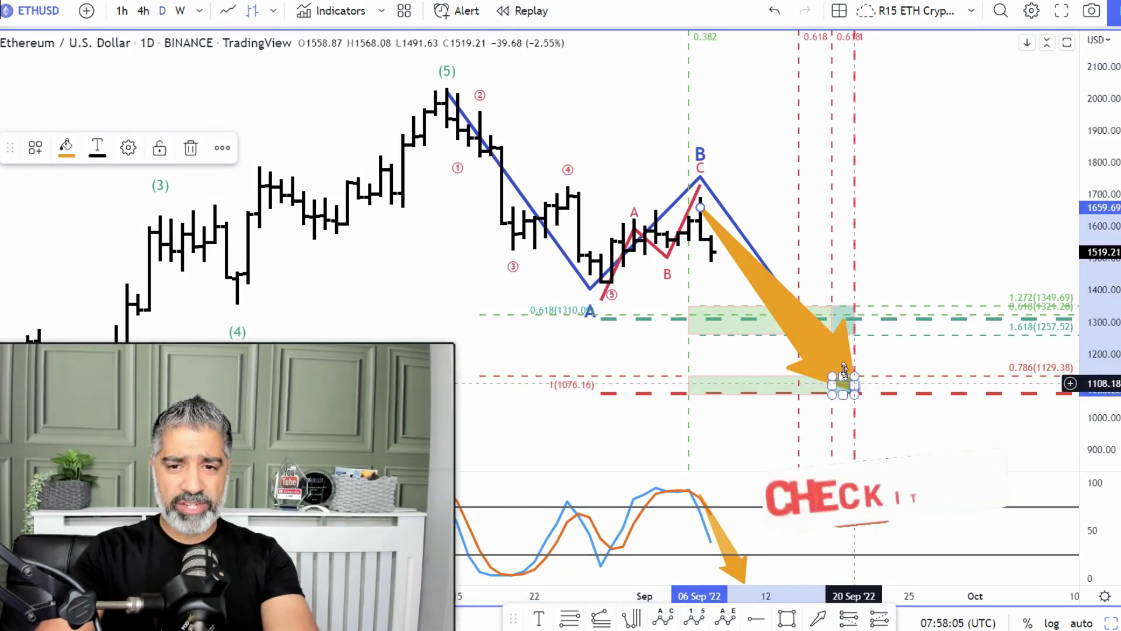
left_click_drag(805, 359, 762, 364)
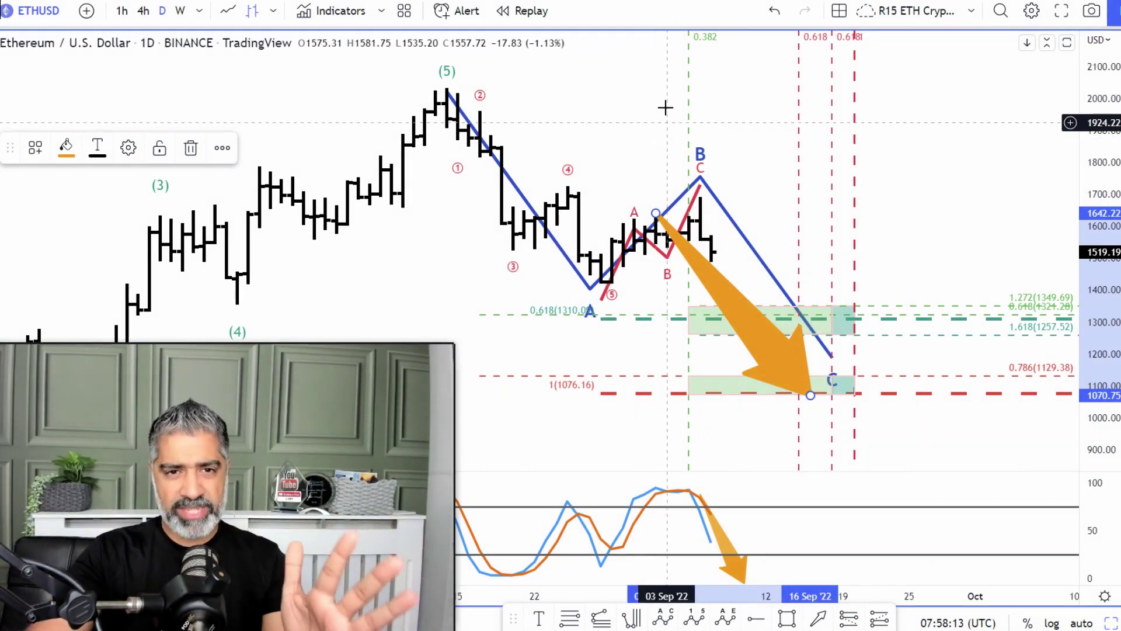
left_click_drag(740, 298, 767, 287)
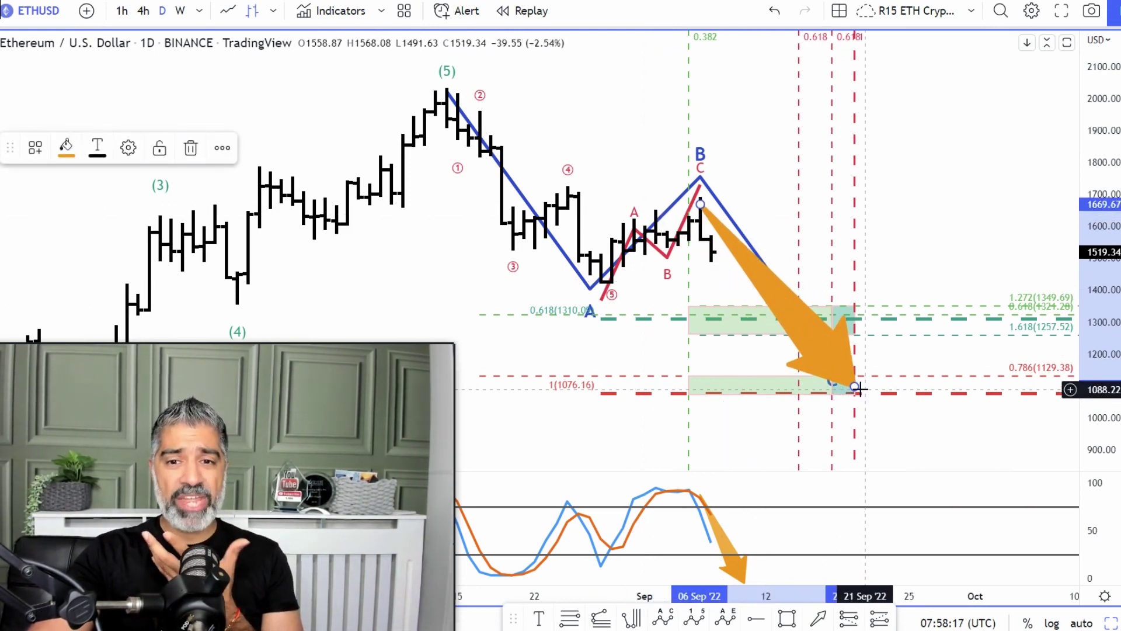
left_click_drag(855, 390, 852, 396)
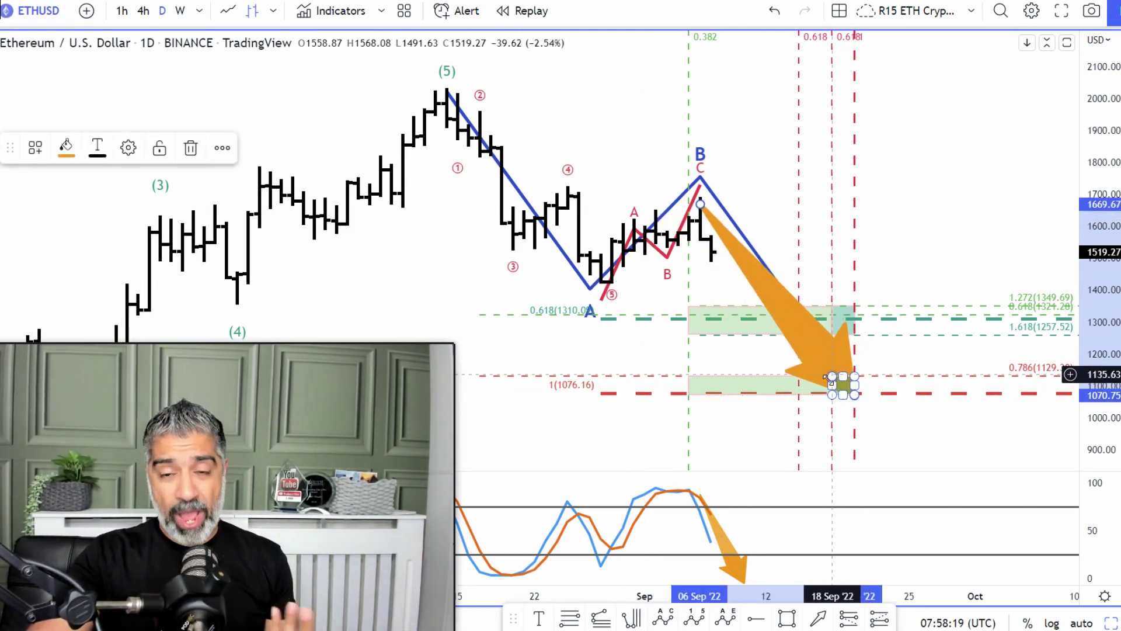